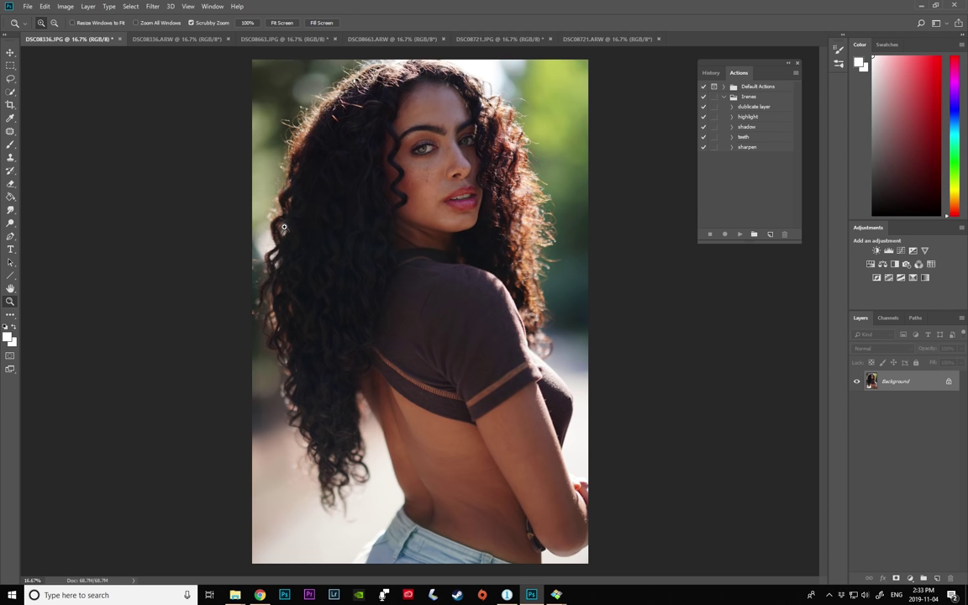
- Bring up the unedited DSC08336.ARW portrait to compare against the edited JPG
click(133, 39)
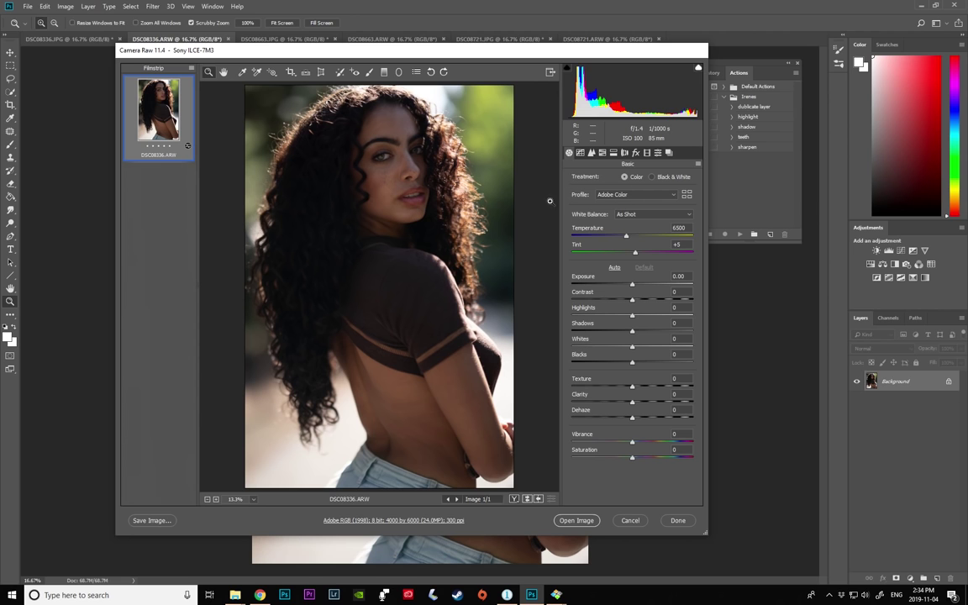
- Preview the Camera Matching profiles Deep, Light, Neutral, Portrait, Standard and Vivid on the portrait
click(667, 196)
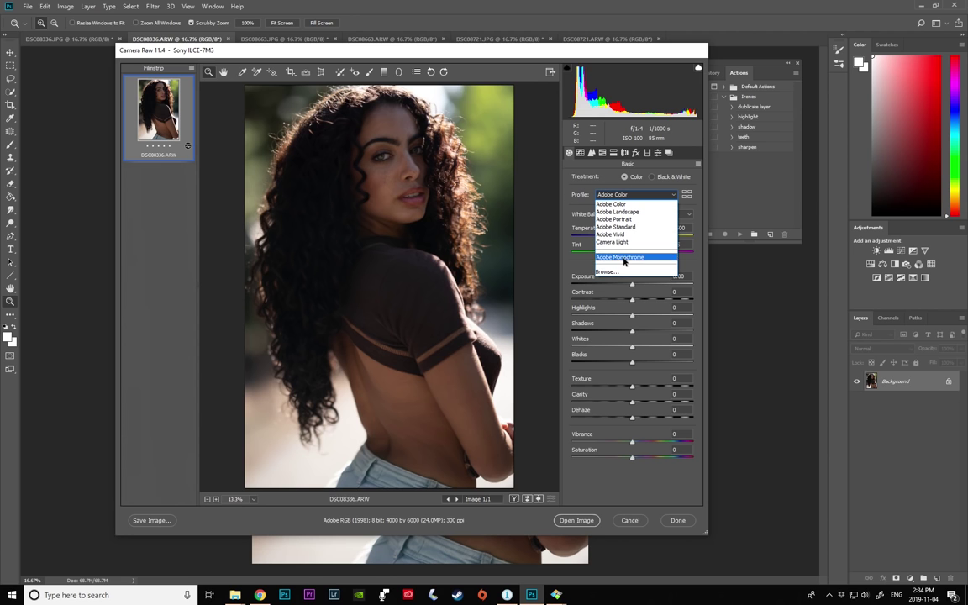
click(608, 272)
scroll(605, 362, down, 3)
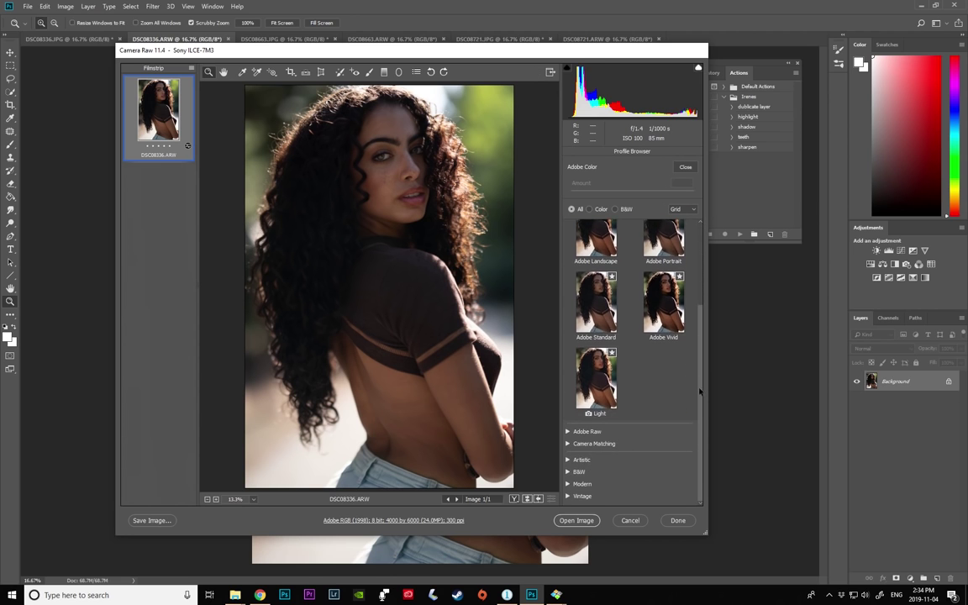
click(569, 446)
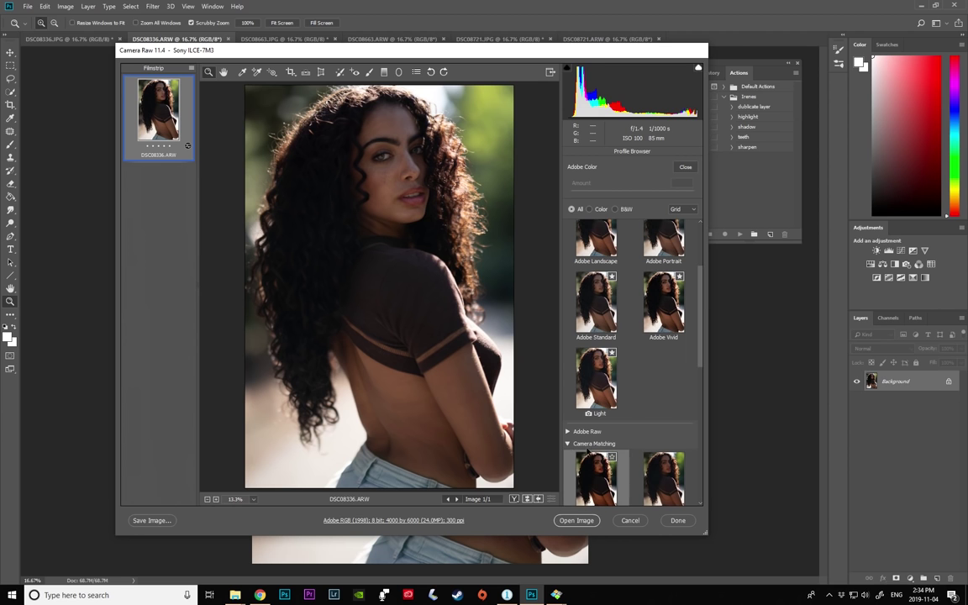
scroll(704, 381, down, 5)
scroll(639, 336, up, 1)
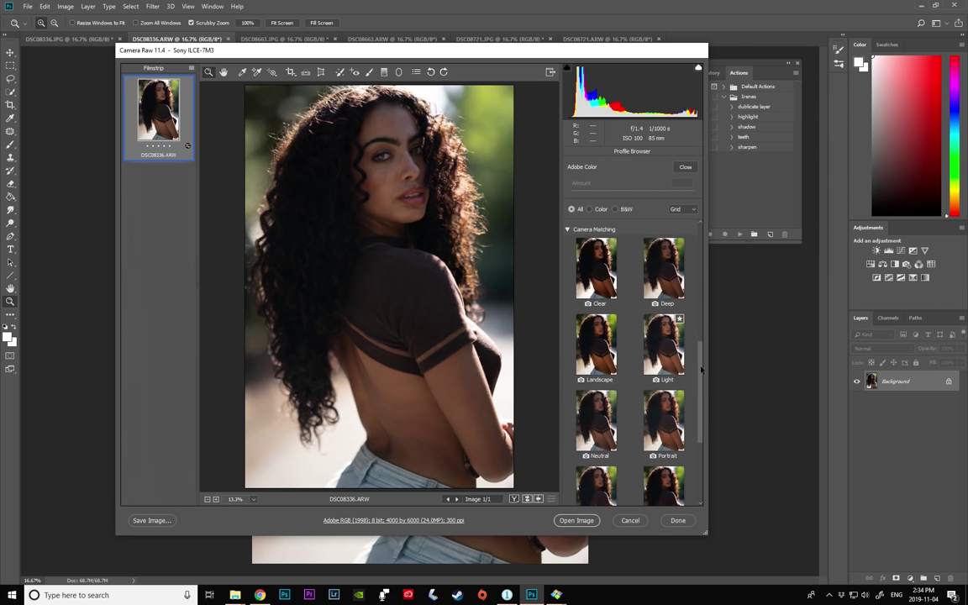
click(647, 269)
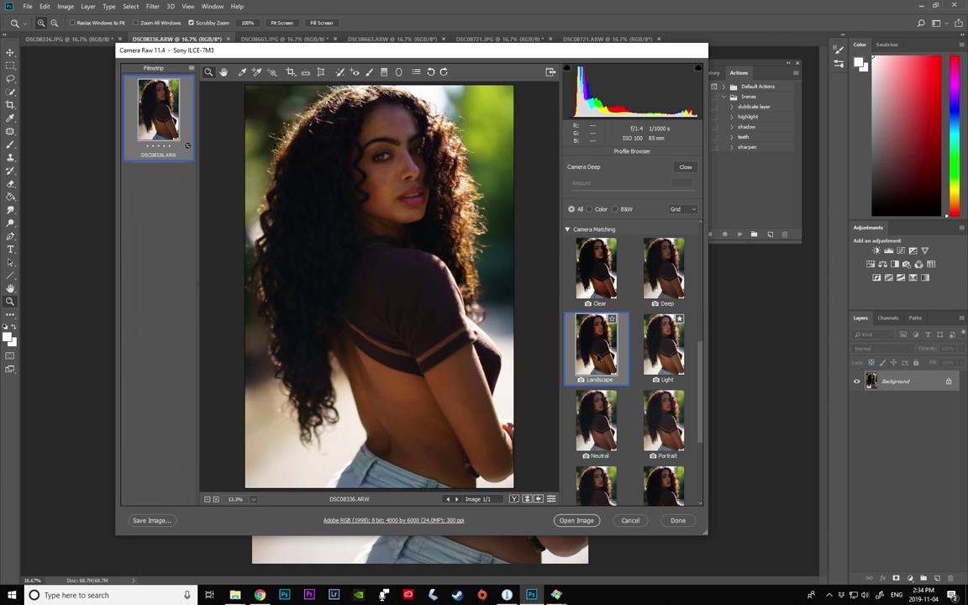
click(664, 345)
click(595, 420)
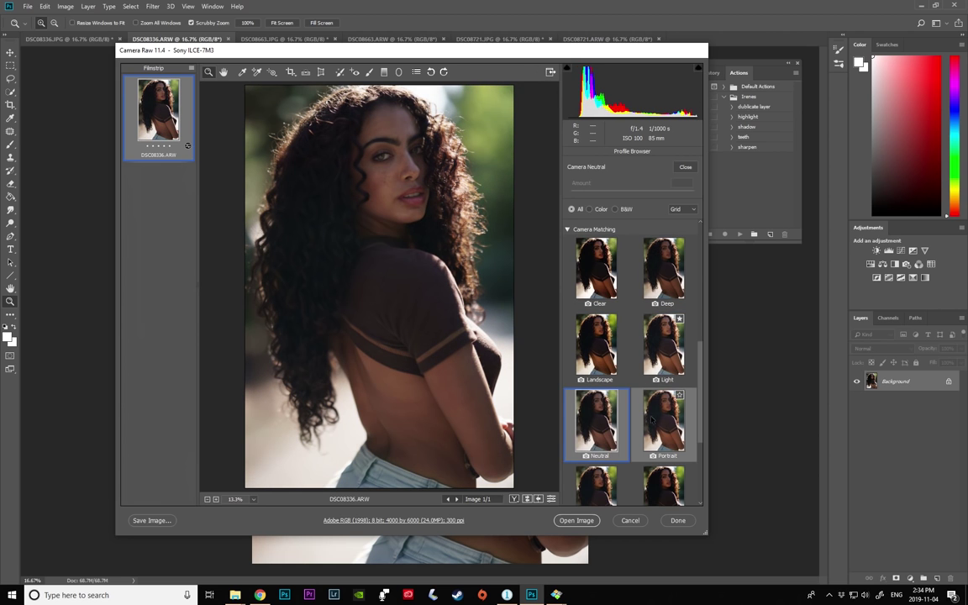
click(664, 420)
click(596, 486)
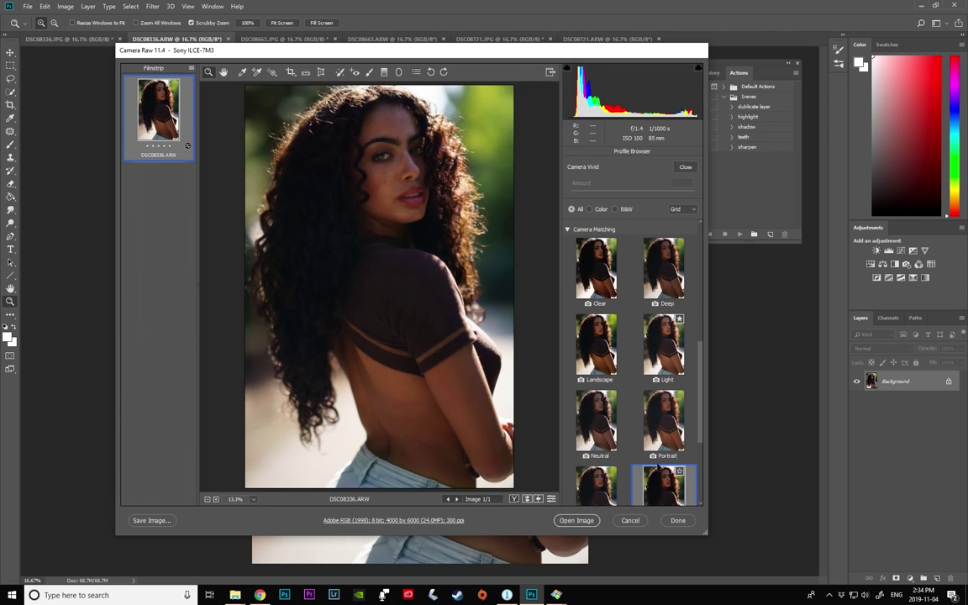
click(664, 486)
- Compare Light against Standard and Vivid, then settle on the Camera Light profile
scroll(702, 382, down, 2)
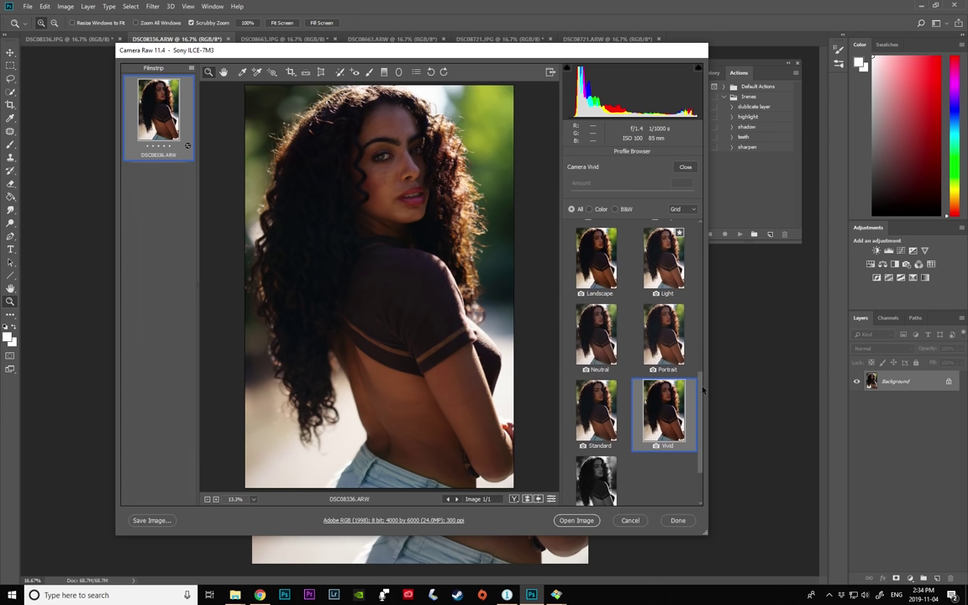
click(664, 281)
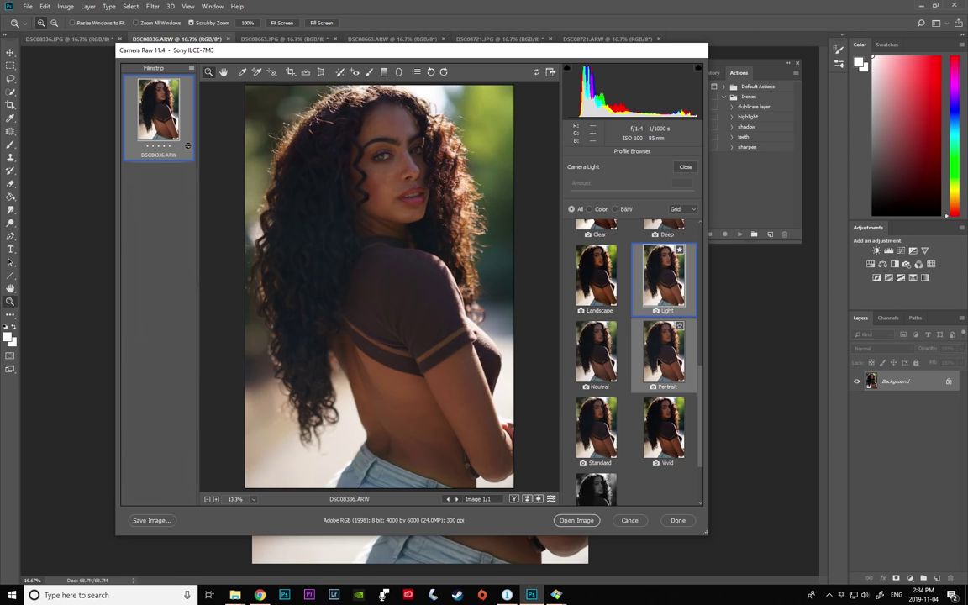
click(596, 437)
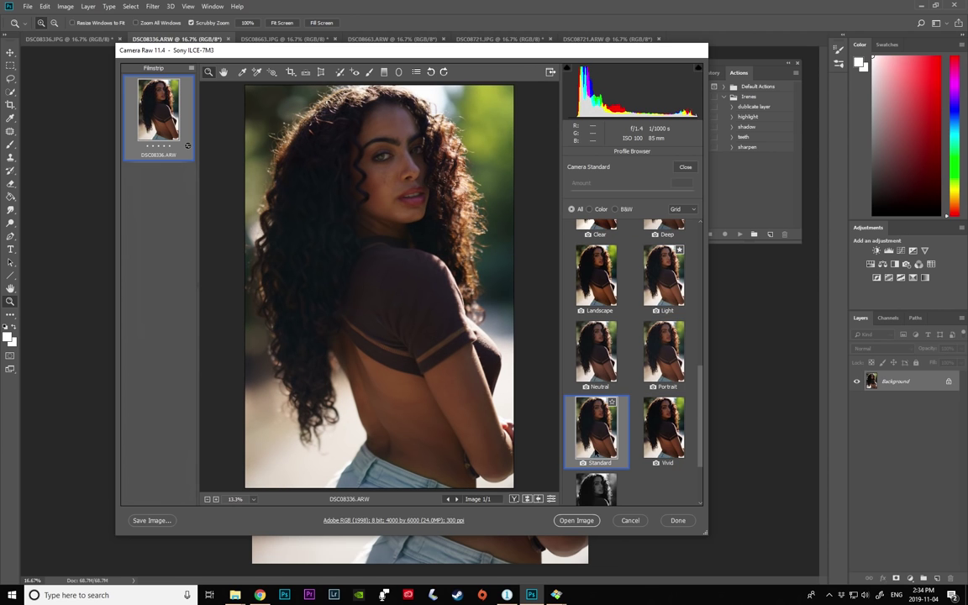
click(664, 429)
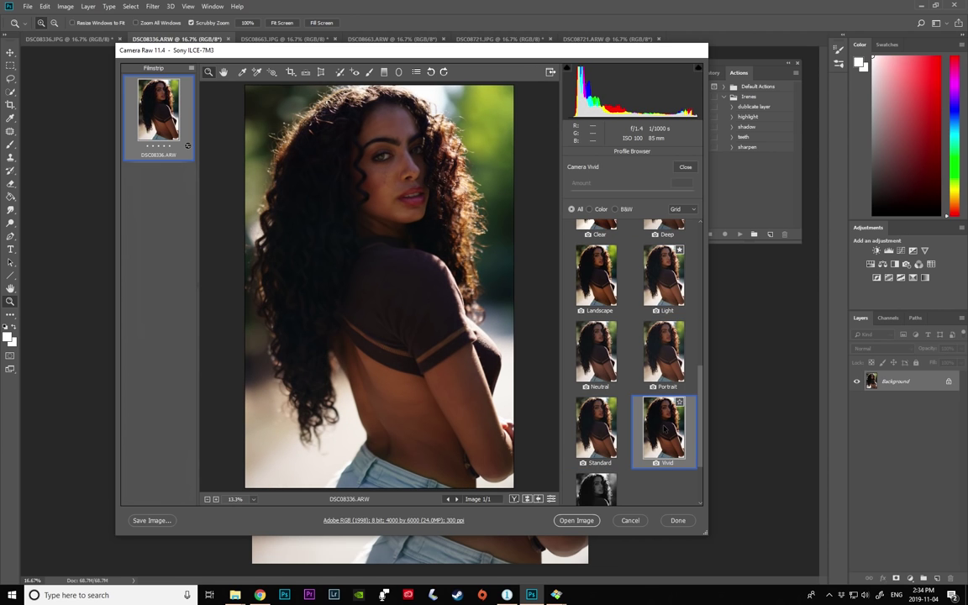
click(668, 286)
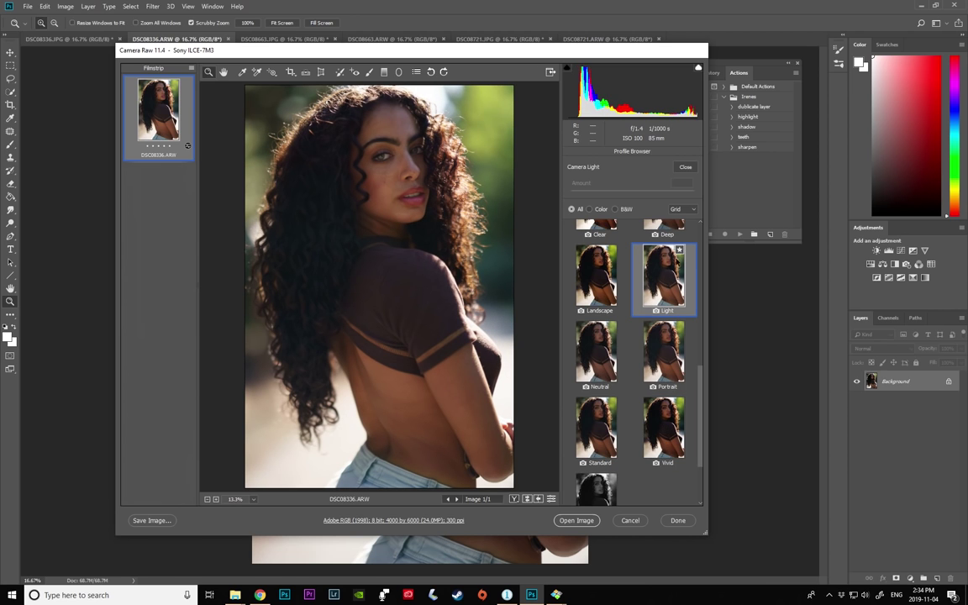
- Set Dehaze +4, Clarity +5, Exposure +0.55, Contrast +6, Highlights -23, Tint +10 and Blacks -3
click(686, 166)
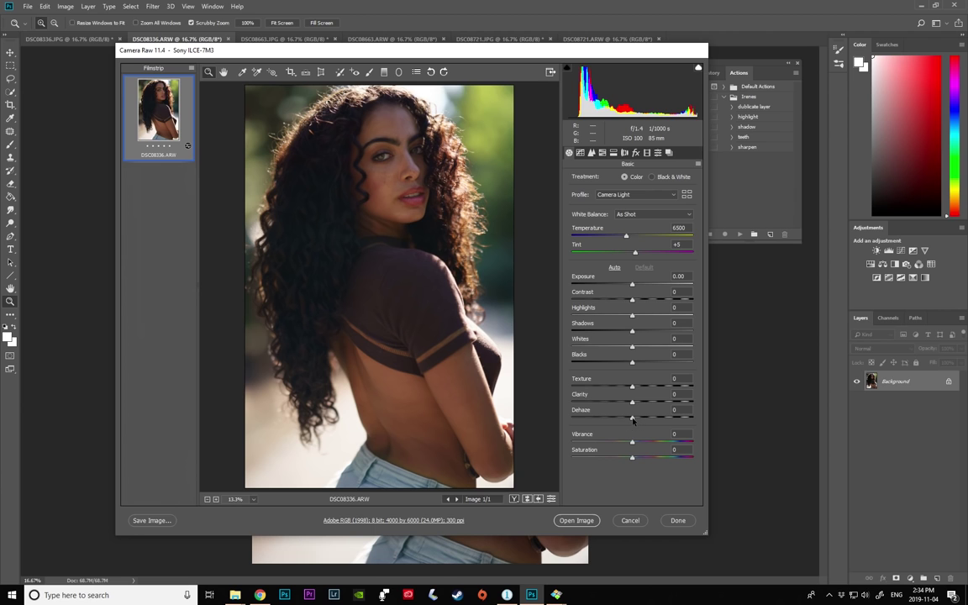
drag(632, 418, 635, 405)
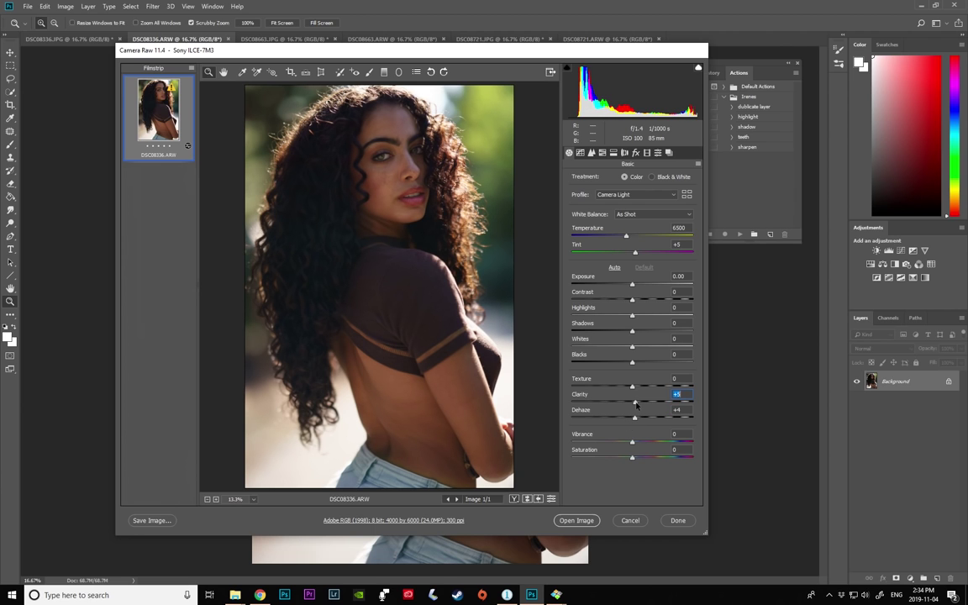
click(633, 285)
mouse_move(633, 285)
mouse_down()
mouse_move(619, 317)
mouse_move(637, 287)
mouse_up()
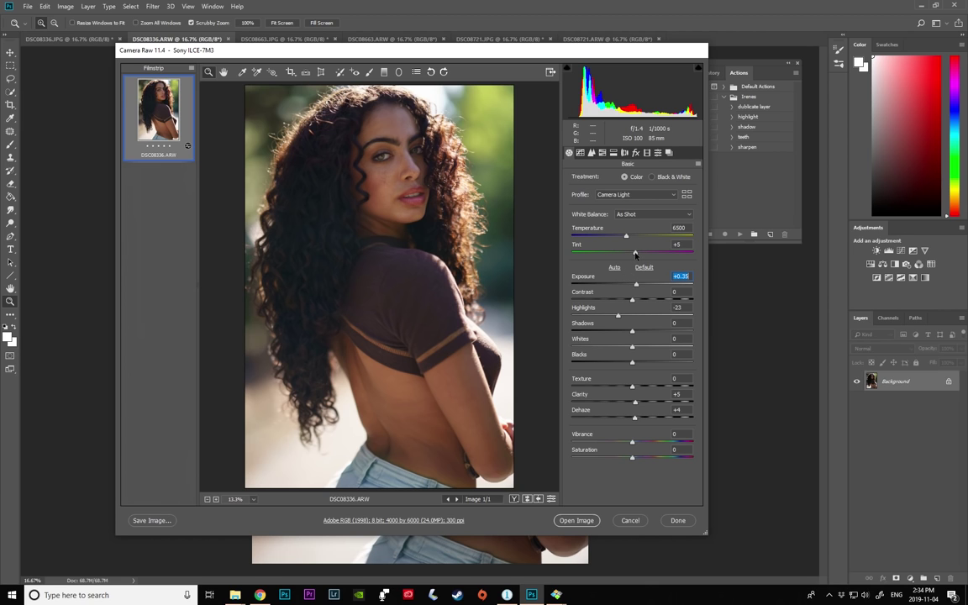
click(636, 254)
drag(636, 254, 639, 257)
drag(632, 363, 630, 362)
mouse_move(635, 286)
mouse_down()
mouse_move(637, 302)
mouse_move(639, 287)
mouse_up()
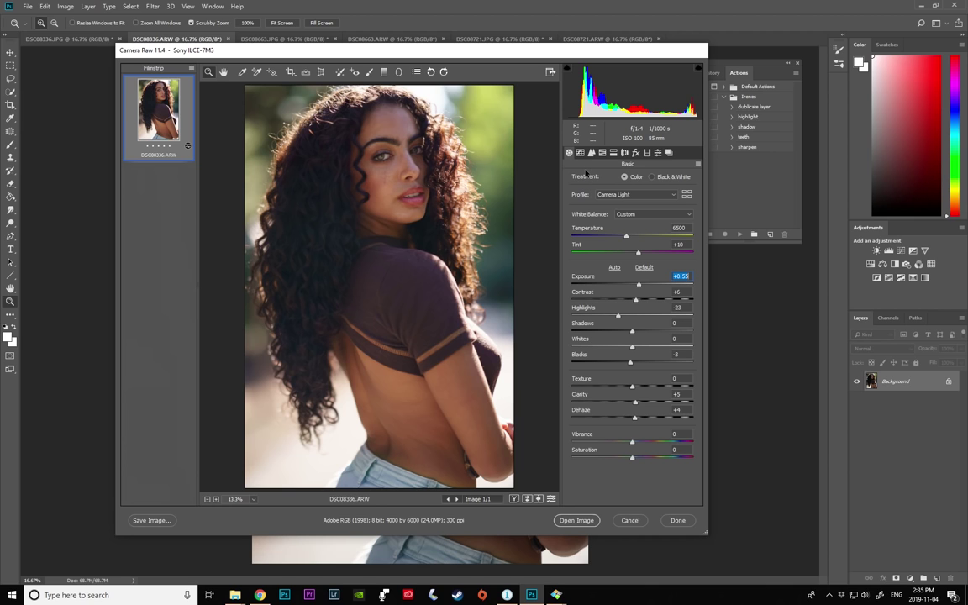
- Zero the Sharpening Amount with Radius 0.5, then open the portrait as a new document
click(591, 152)
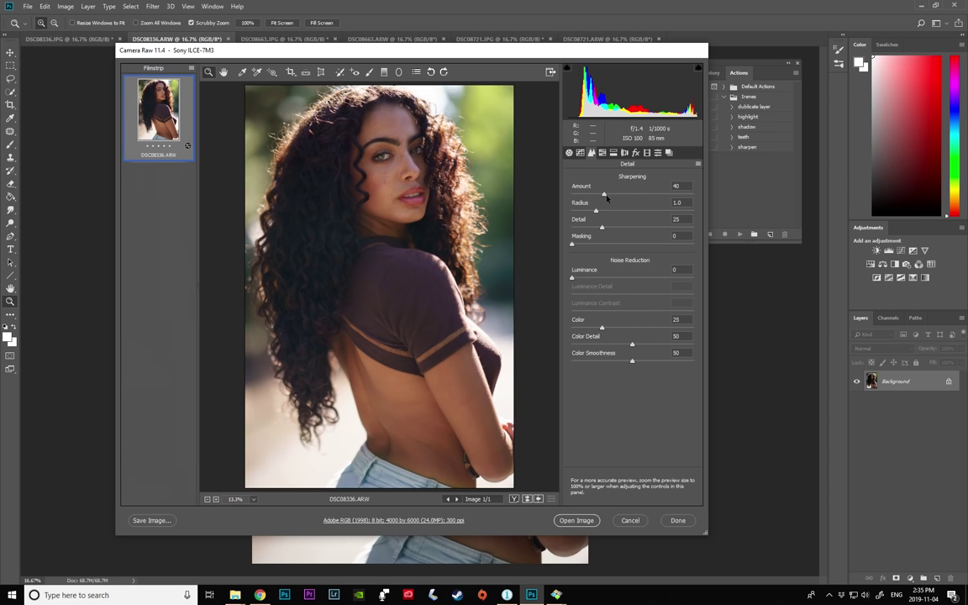
drag(604, 194, 574, 227)
click(569, 152)
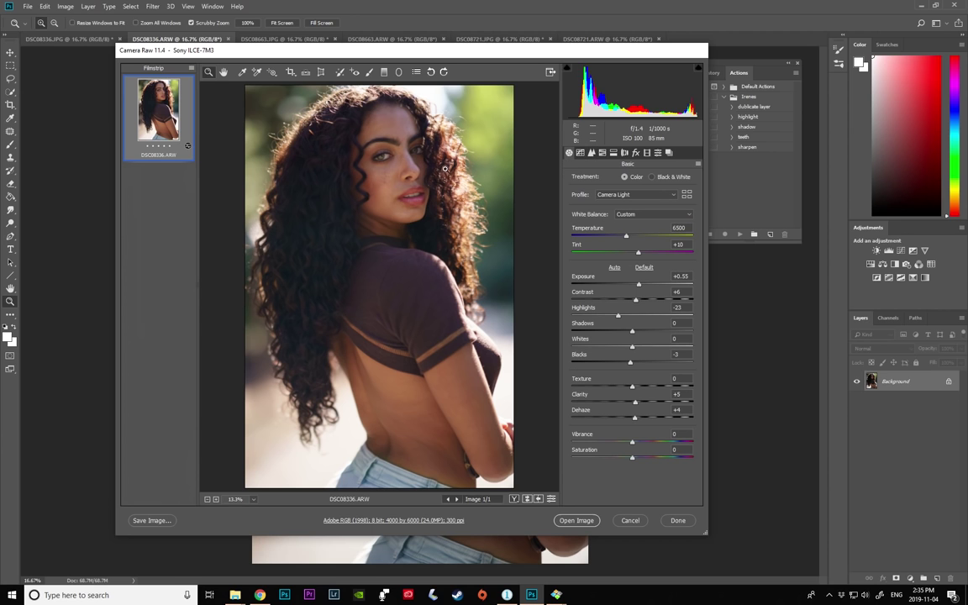
click(591, 523)
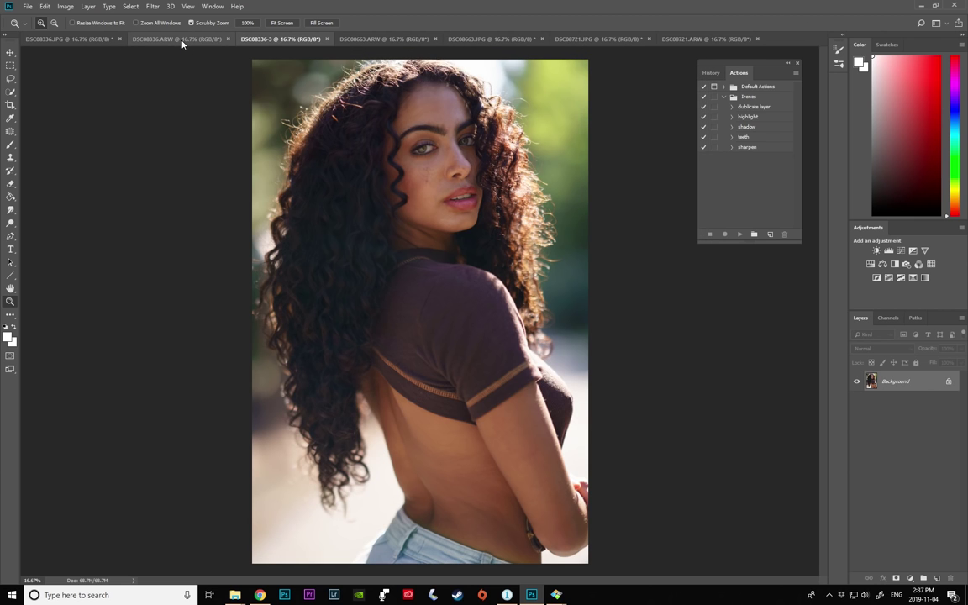
- Compare original and adjusted DSC08336, then view DSC08663's JPG and ARW versions
click(178, 40)
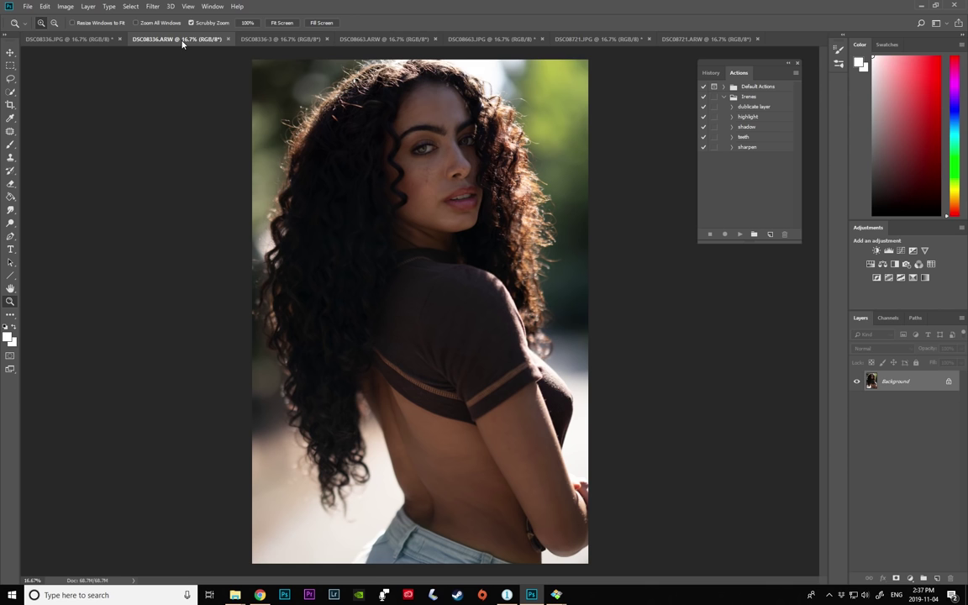
click(281, 40)
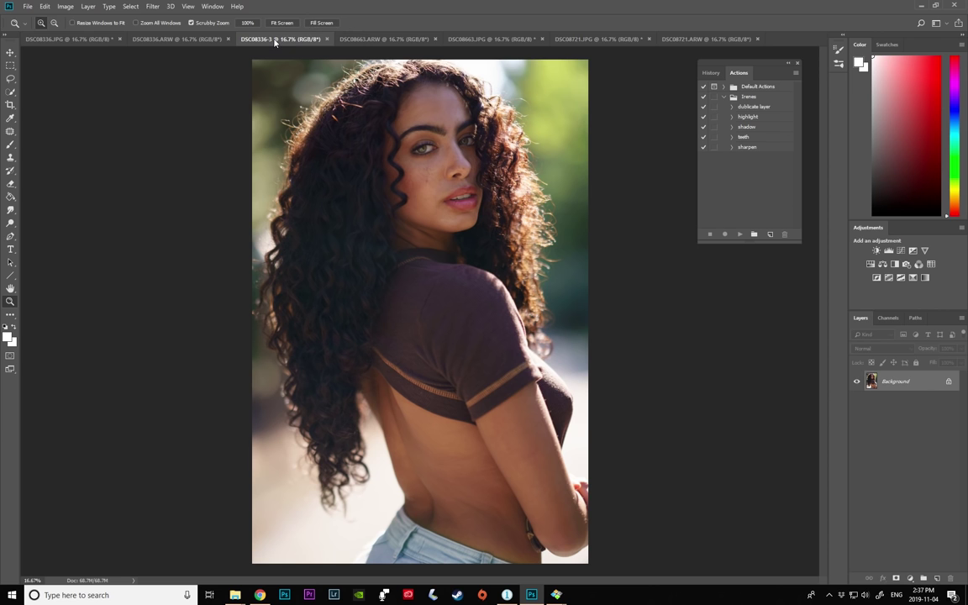
click(372, 40)
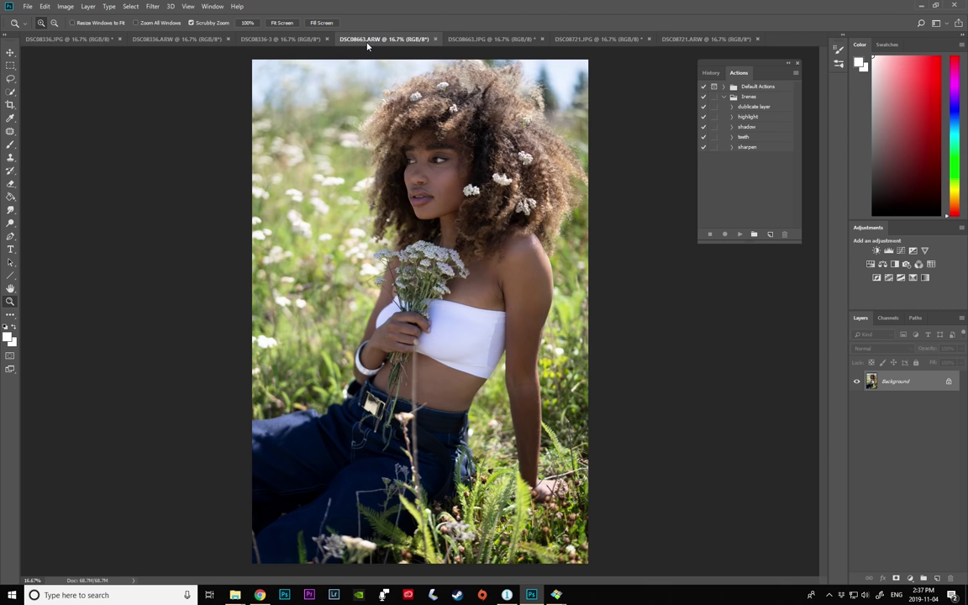
click(479, 39)
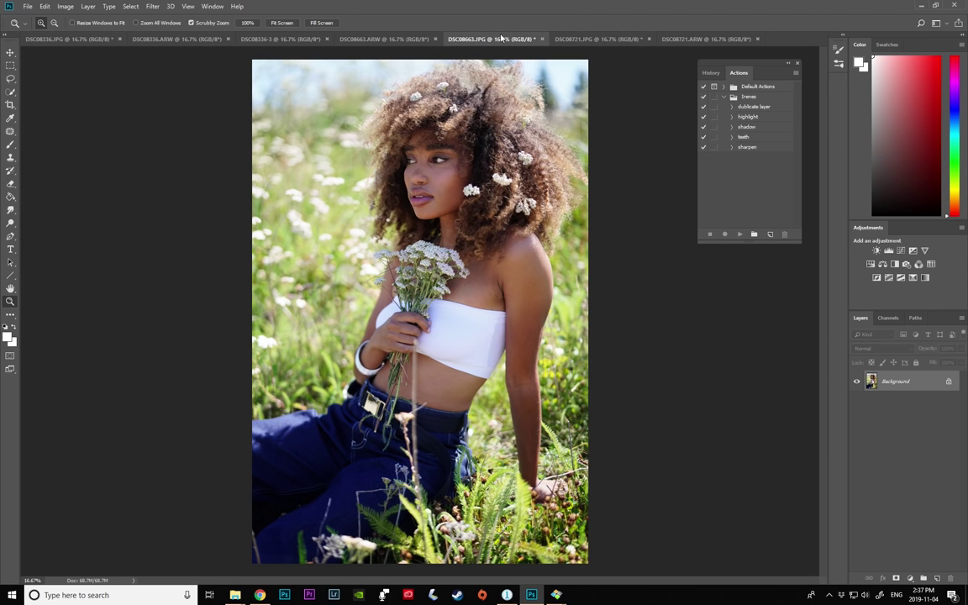
click(377, 41)
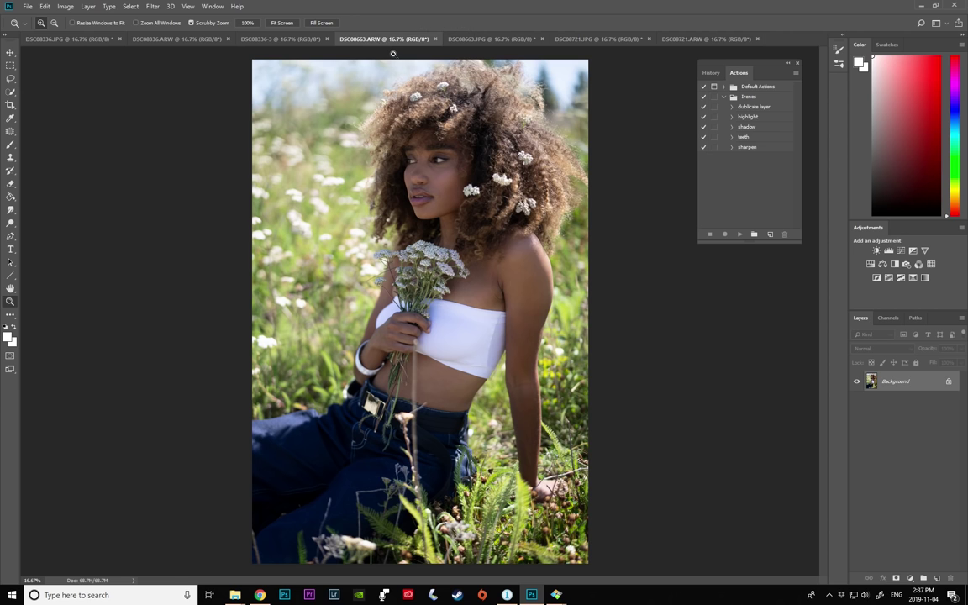
- Open DSC08663.ARW in Camera Raw and preview the Neutral, Portrait and Vivid camera-matching profiles
key(ctrl+shift+a)
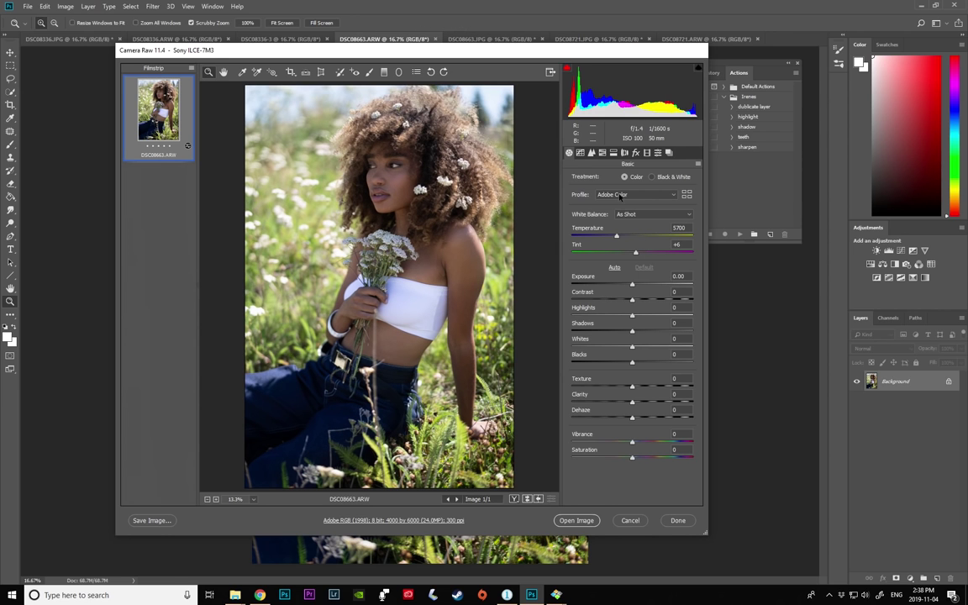
click(613, 195)
click(604, 274)
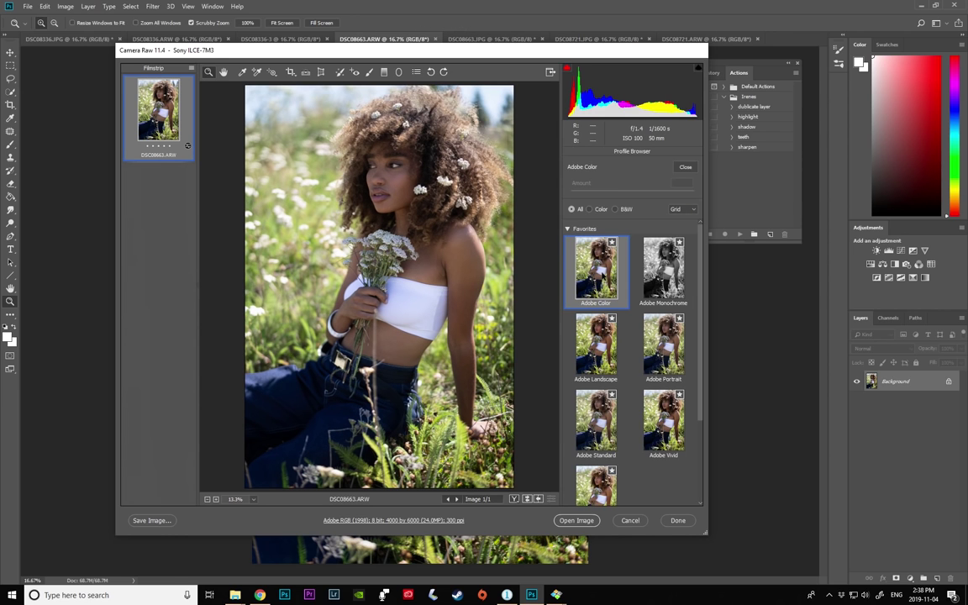
scroll(631, 353, down, 3)
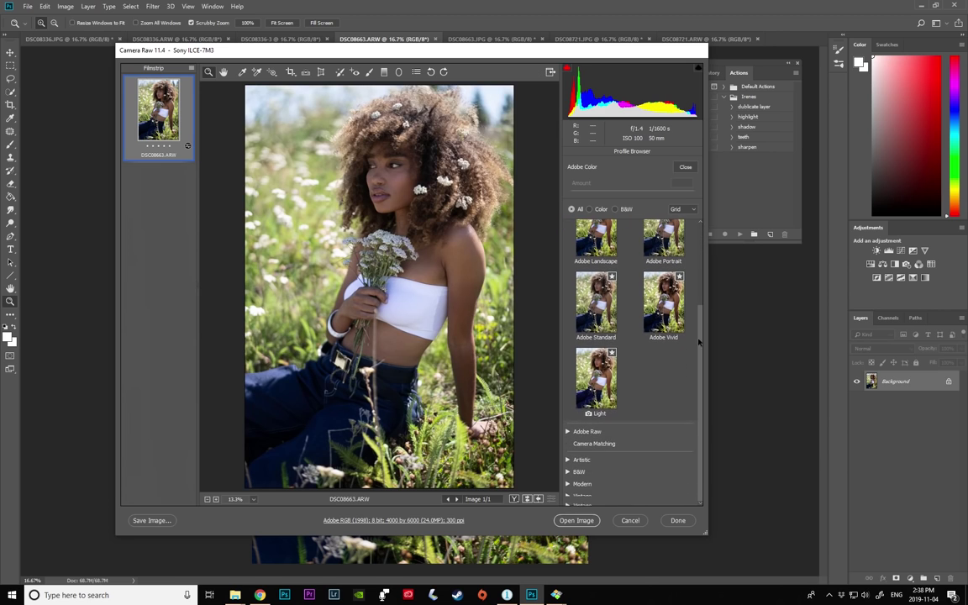
click(568, 444)
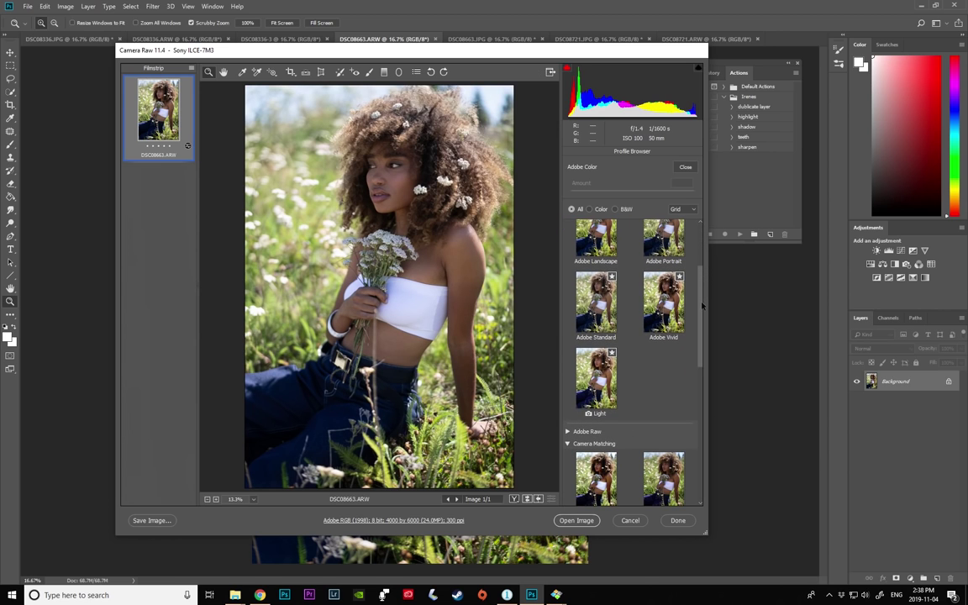
scroll(700, 304, down, 5)
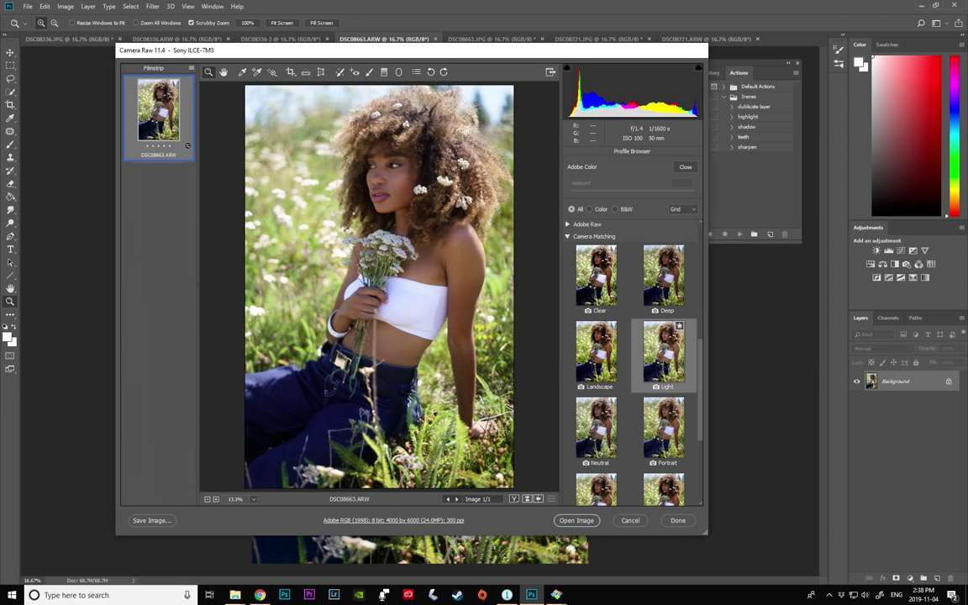
click(614, 427)
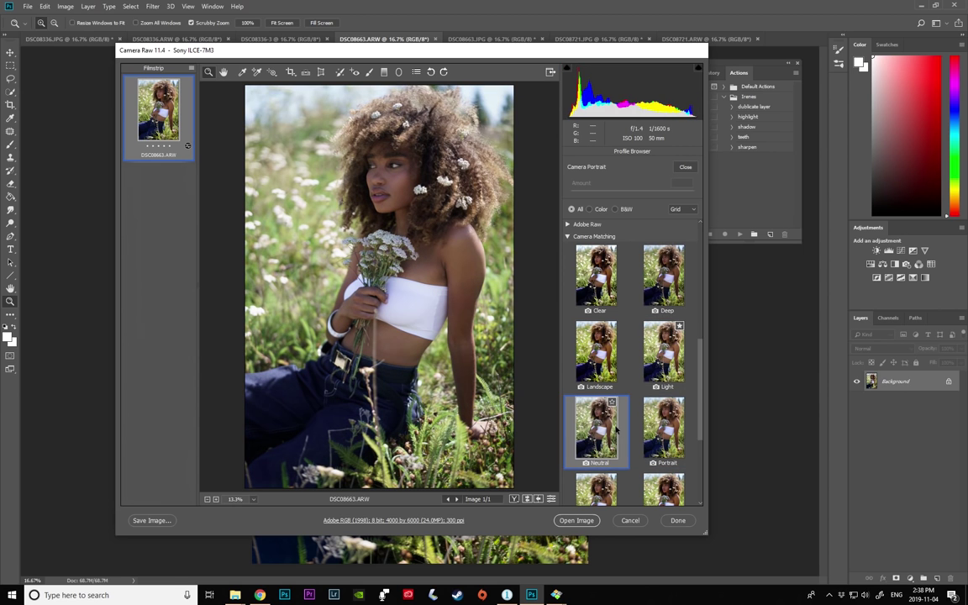
click(664, 427)
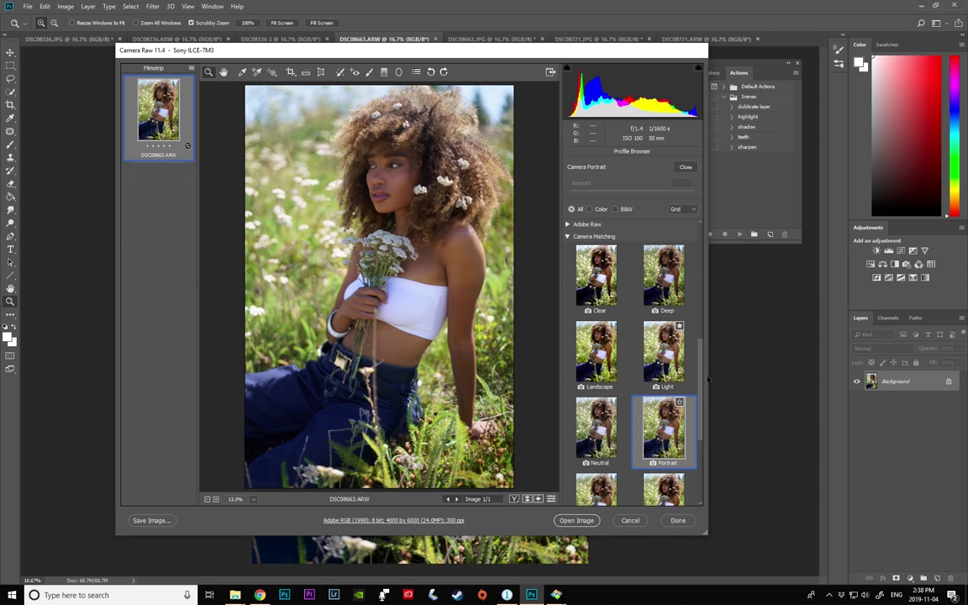
scroll(631, 330, down, 3)
click(664, 332)
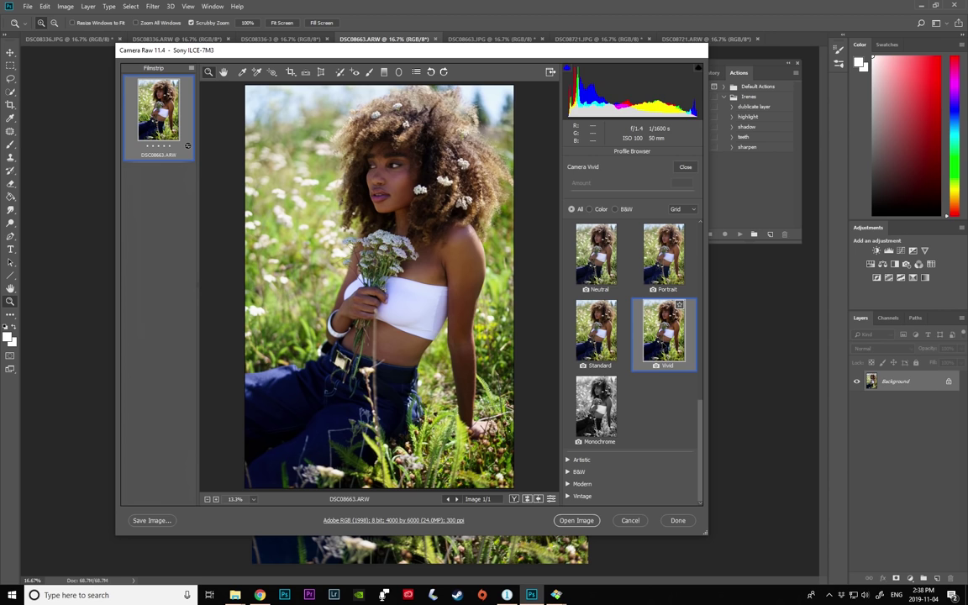
- Apply the Camera Standard profile after one more comparison and close the Profile Browser
click(596, 331)
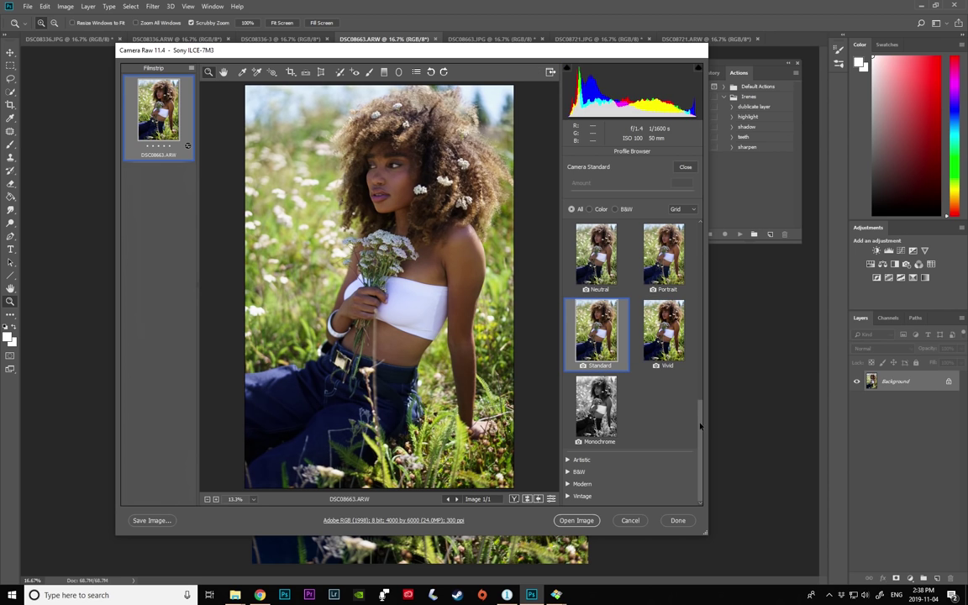
scroll(630, 380, up, 2)
click(664, 340)
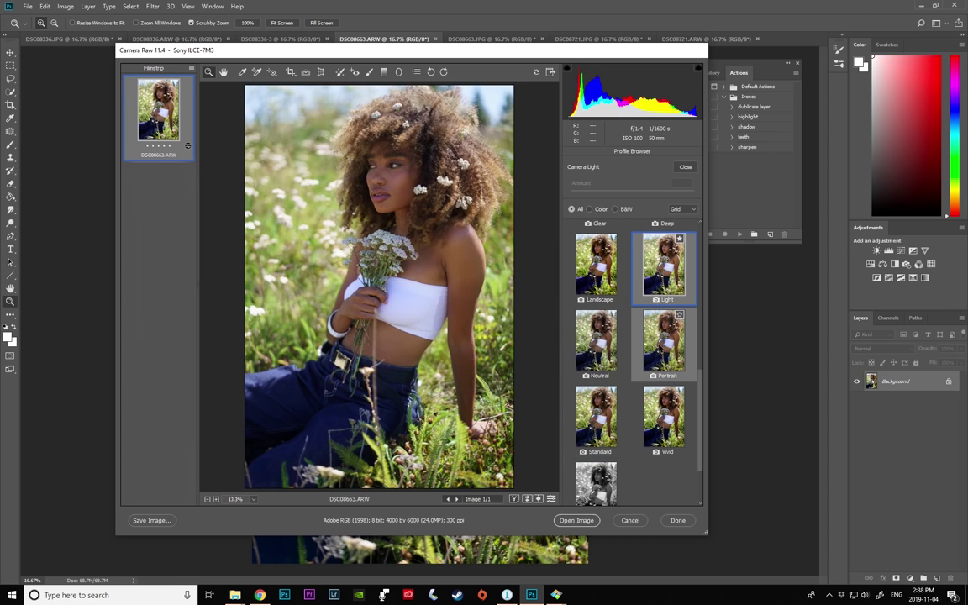
click(597, 416)
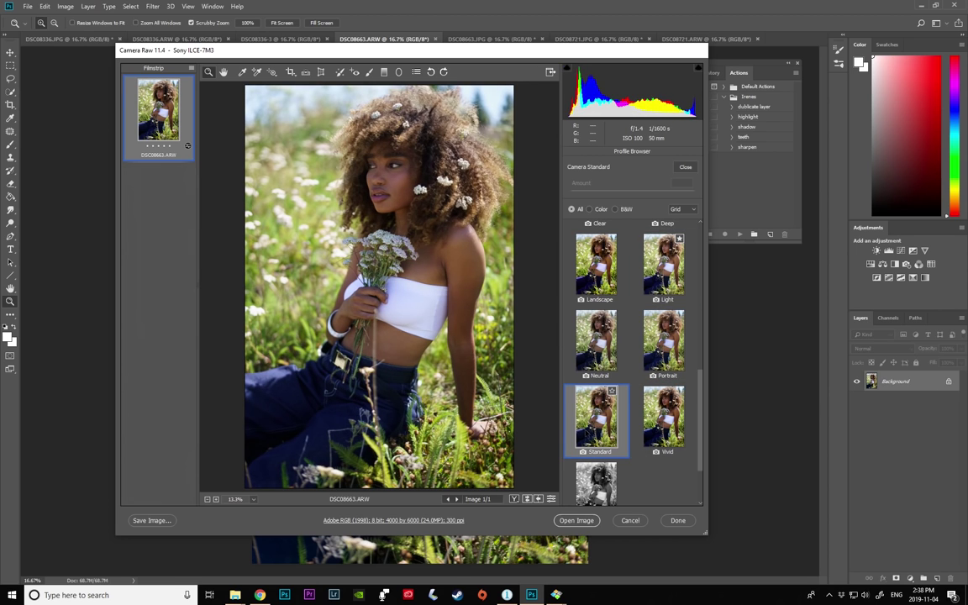
click(686, 167)
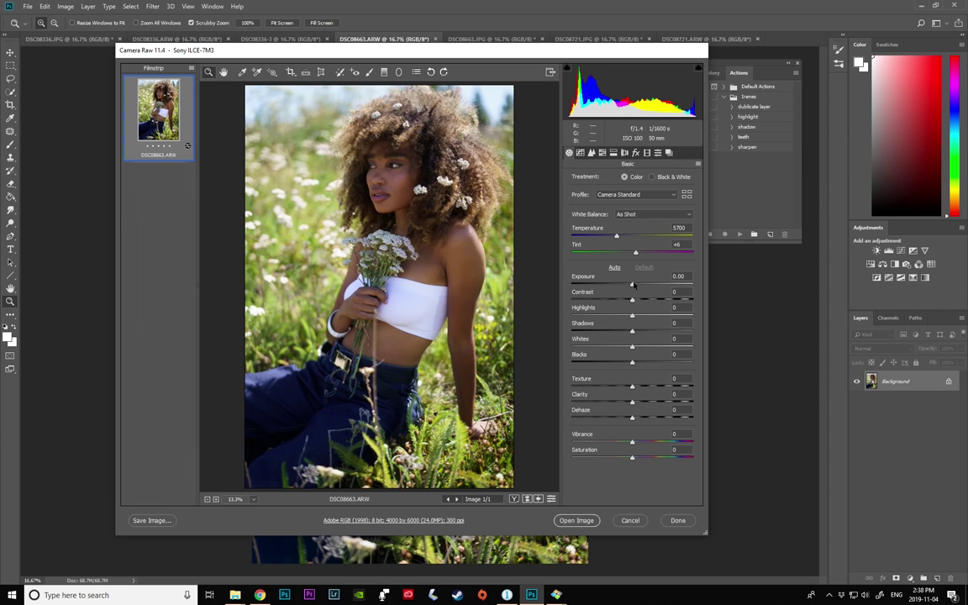
- Raise exposure to +0.20, settle Dehaze at +2 and set Clarity to +6
drag(632, 285, 611, 317)
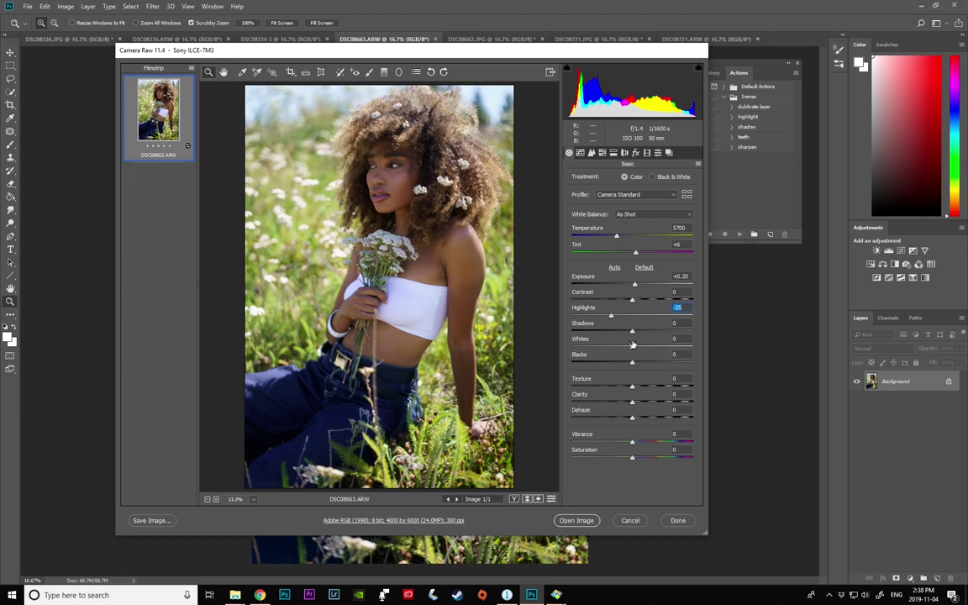
click(632, 418)
drag(634, 420, 634, 420)
click(634, 403)
drag(635, 404, 637, 405)
- Set Tint +9, Exposure +0.40 and Shadows +12, then open the photo as DSC08663-3
click(636, 254)
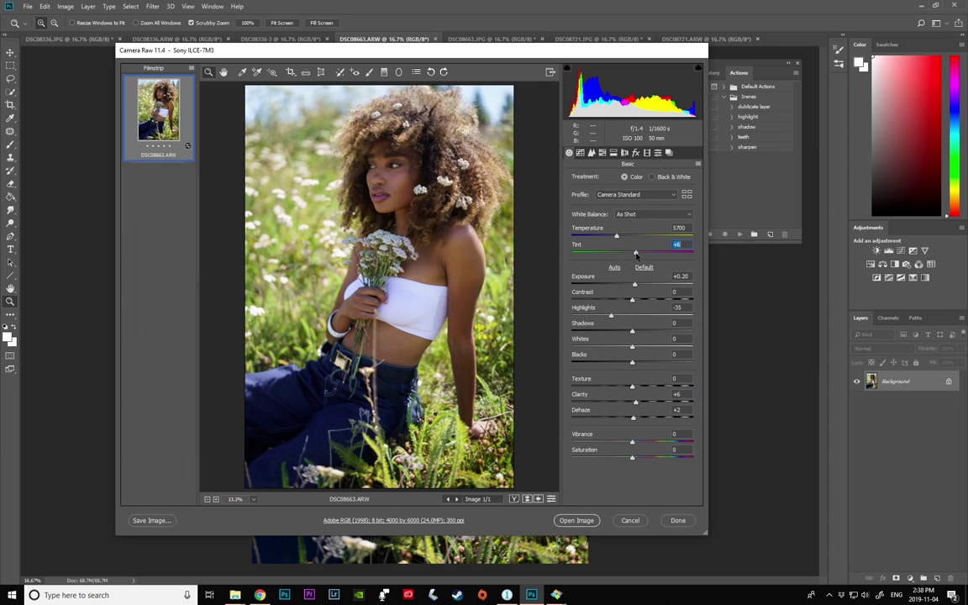
drag(637, 255, 639, 256)
drag(635, 285, 639, 333)
drag(637, 284, 638, 284)
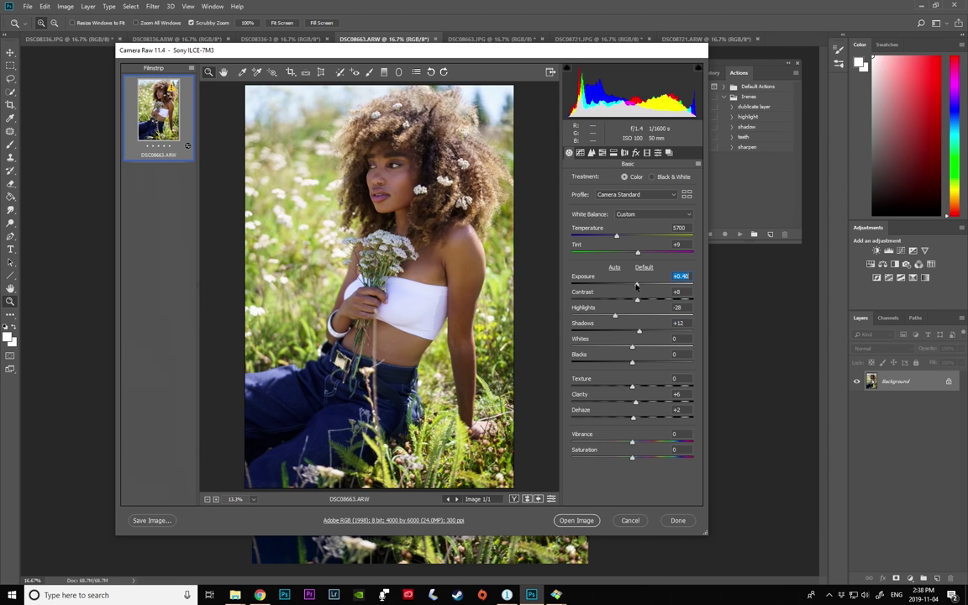
click(577, 521)
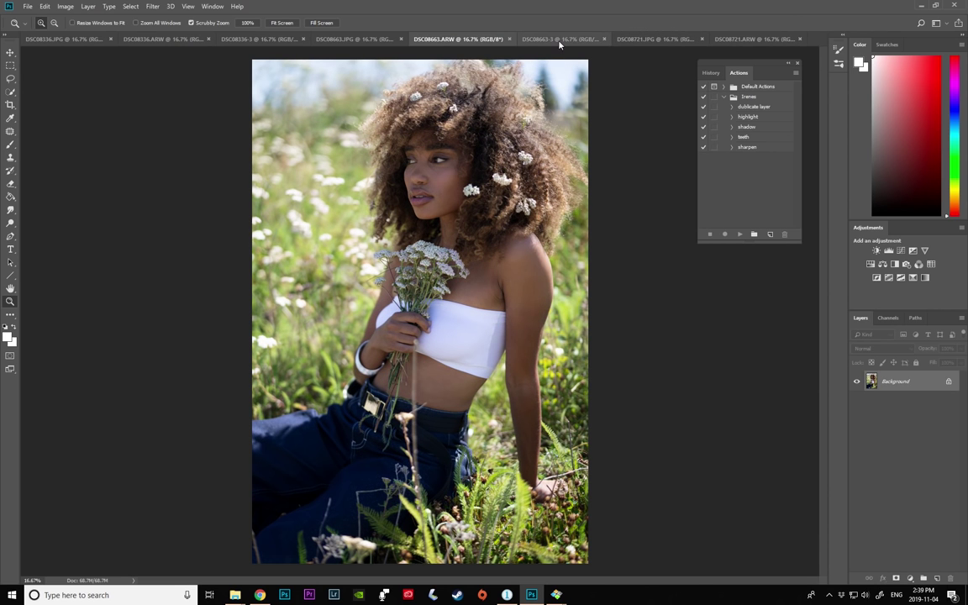
- View DSC08663-3, then flip between the DSC08721 JPG and ARW redhead portrait versions
click(559, 40)
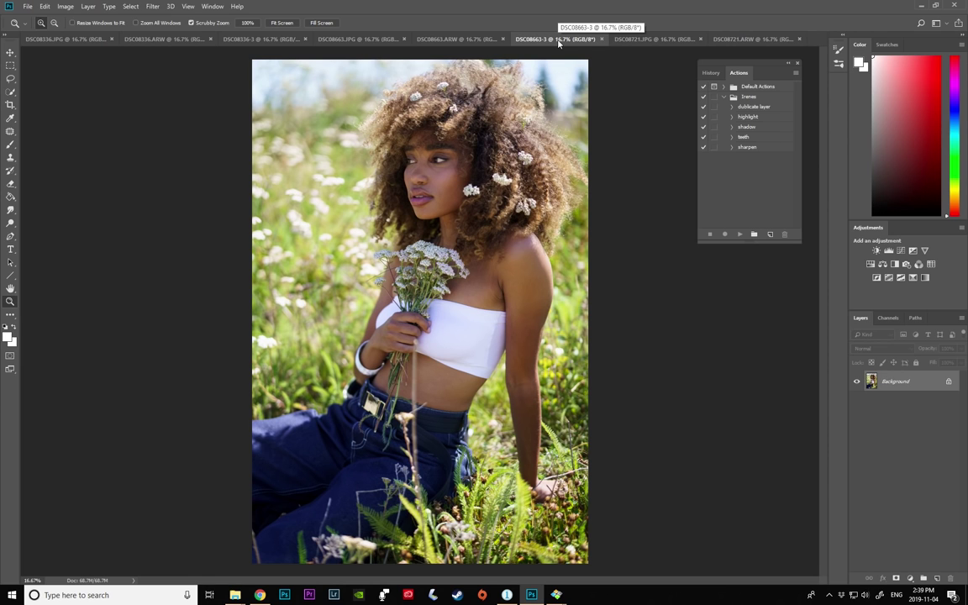
click(650, 39)
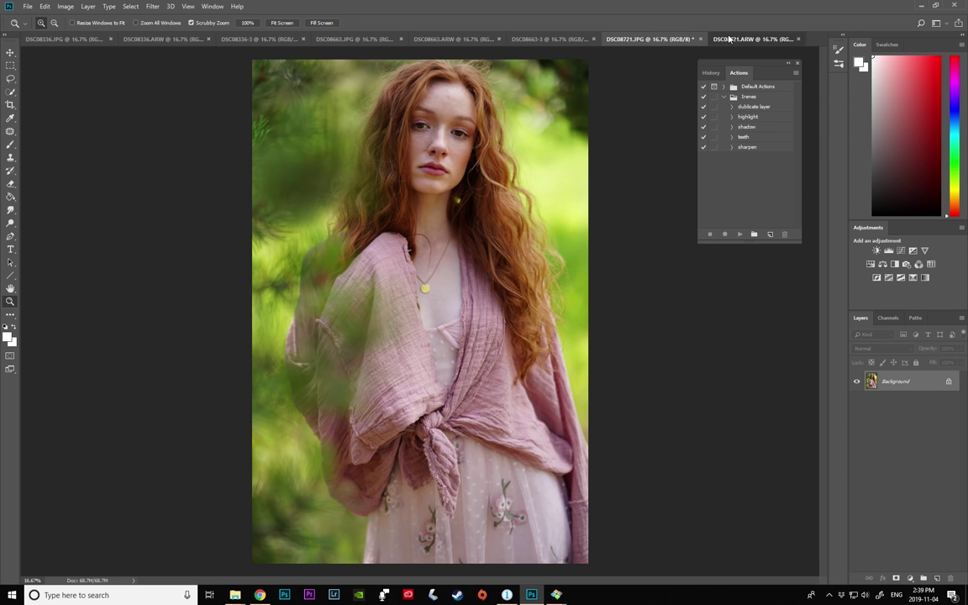
key(ctrl+Tab)
click(631, 38)
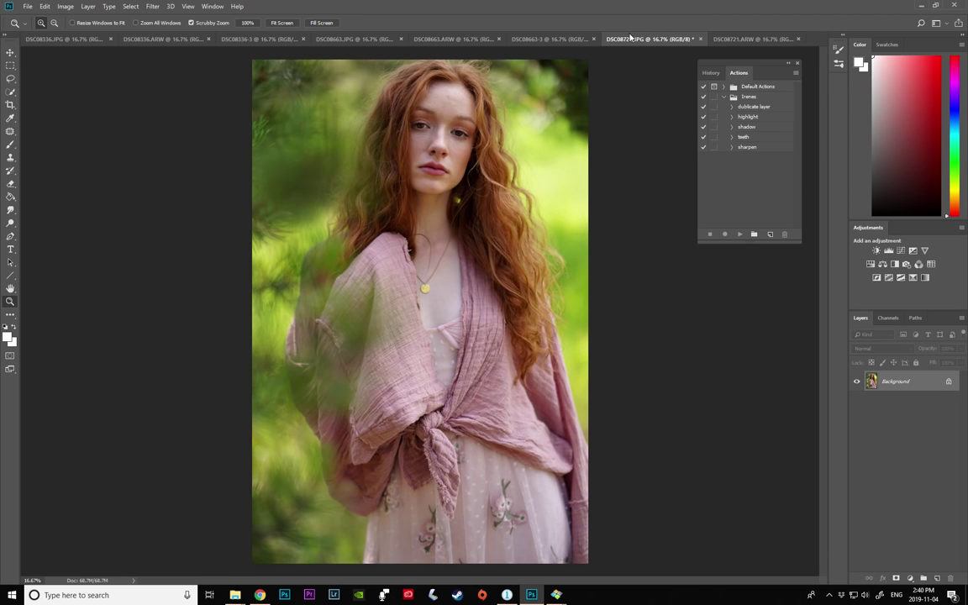
key(ctrl+Tab)
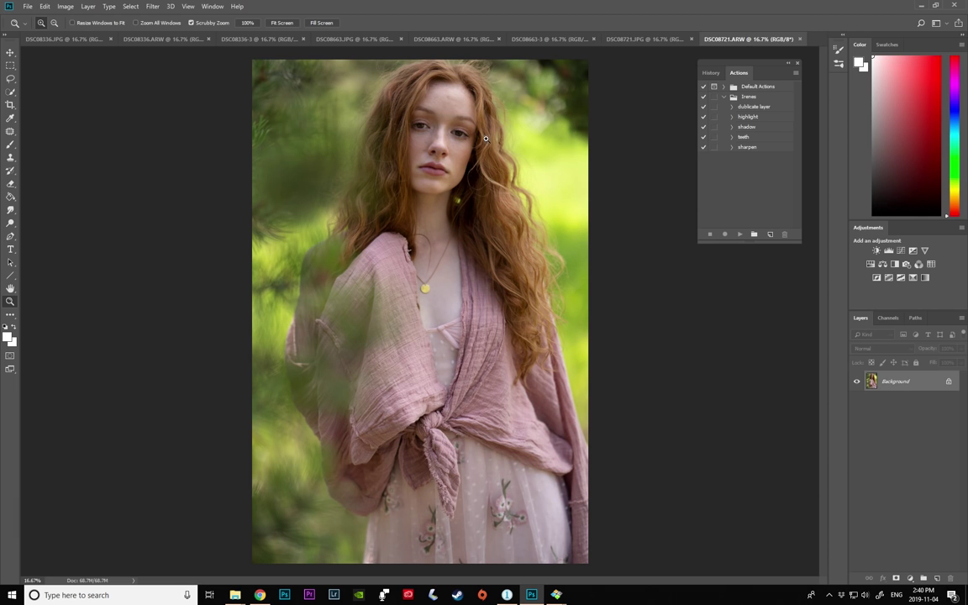
click(641, 39)
key(ctrl+Tab)
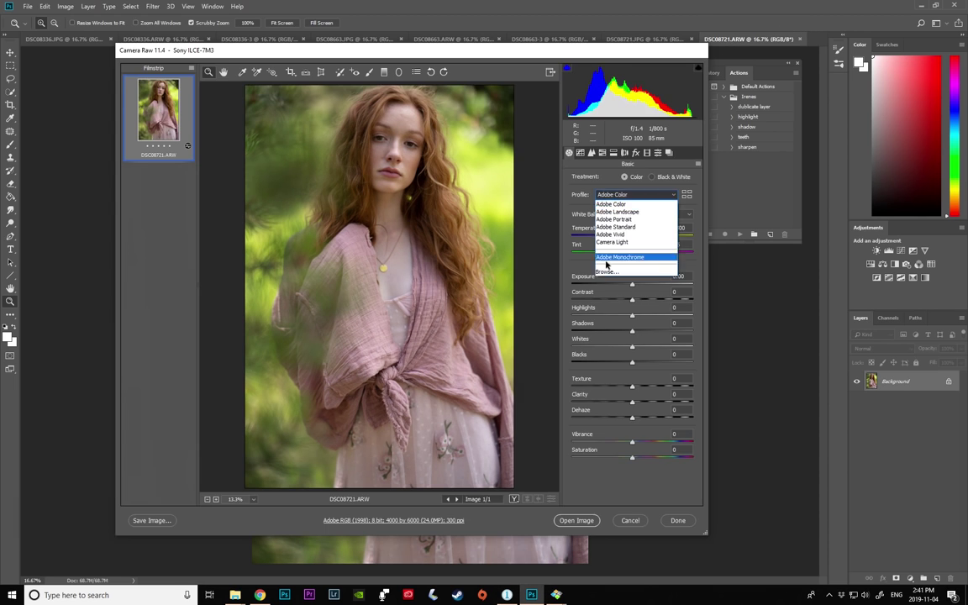
- Apply the Camera Vivid camera-matching profile to the redhead portrait
click(626, 261)
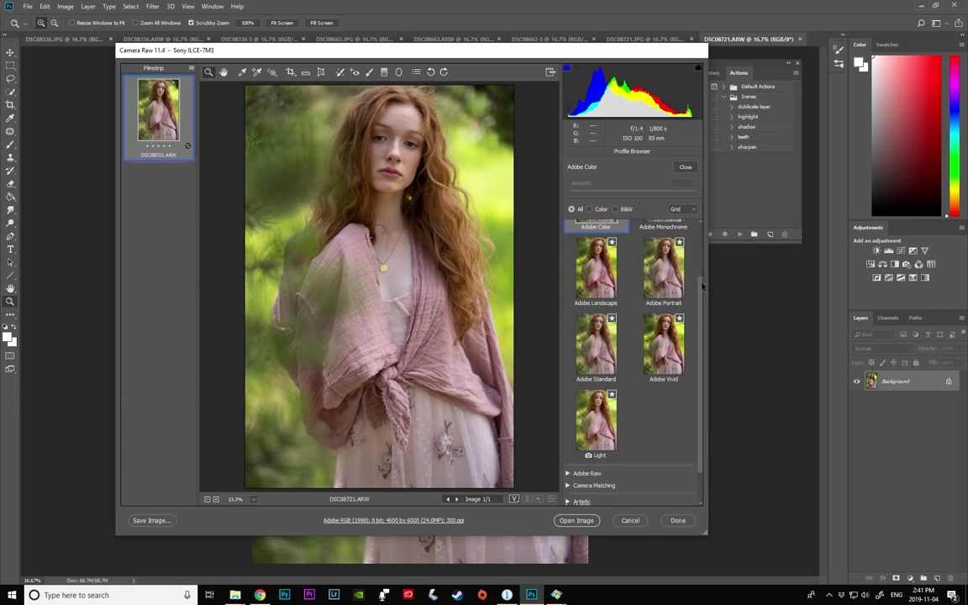
click(595, 443)
scroll(644, 460, down, 5)
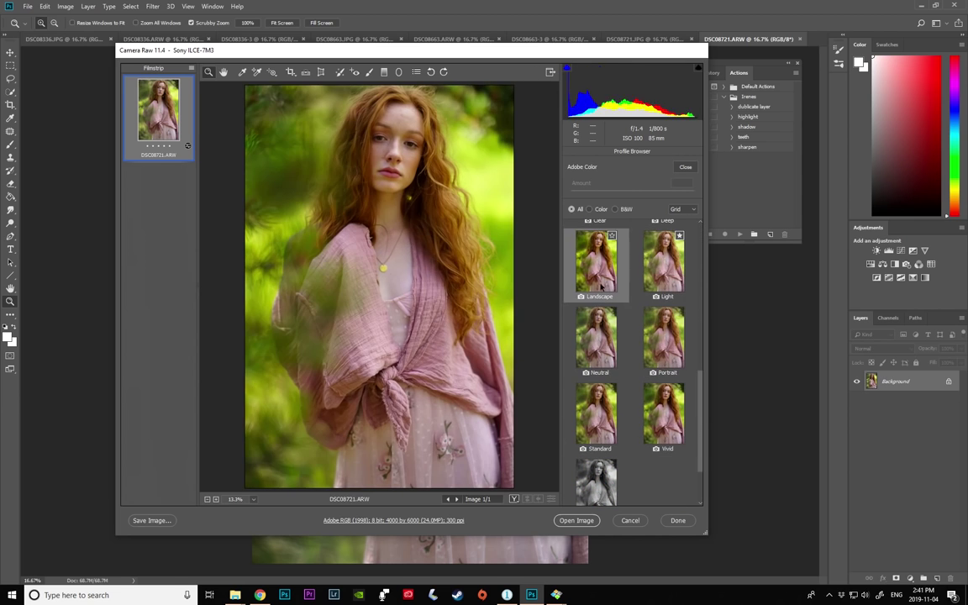
click(660, 421)
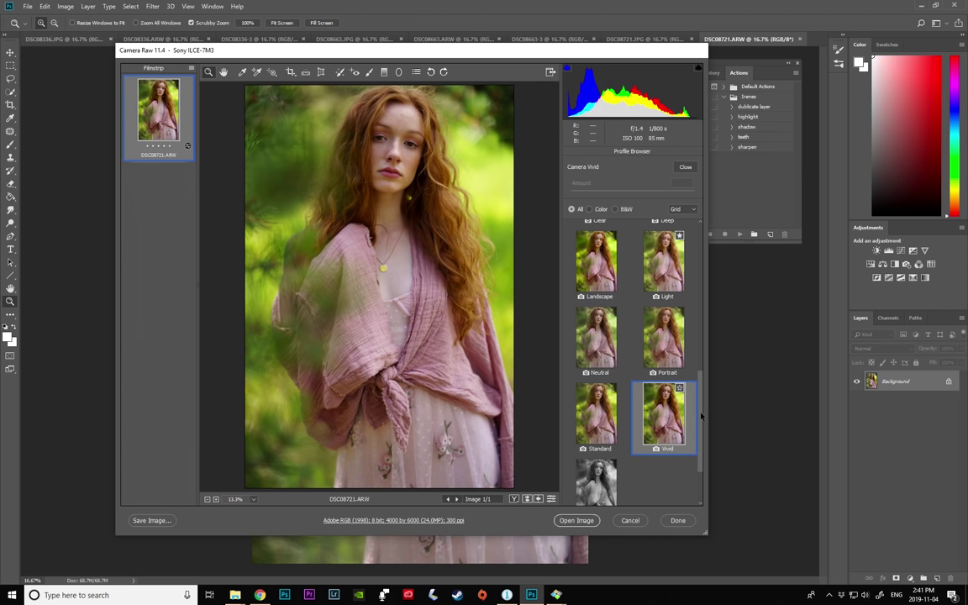
drag(701, 416, 723, 246)
click(686, 167)
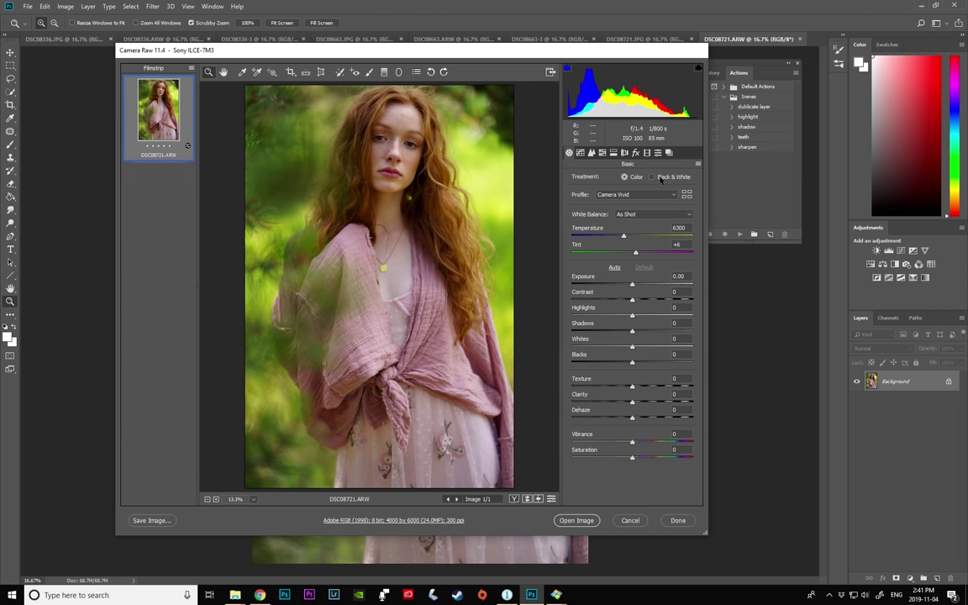
- Set Temperature 6200, Tint +8, Shadows +25, Highlights -14, Clarity +6, then open as DSC08721-2
drag(624, 238, 622, 238)
drag(635, 253, 637, 253)
click(633, 332)
drag(633, 331, 633, 285)
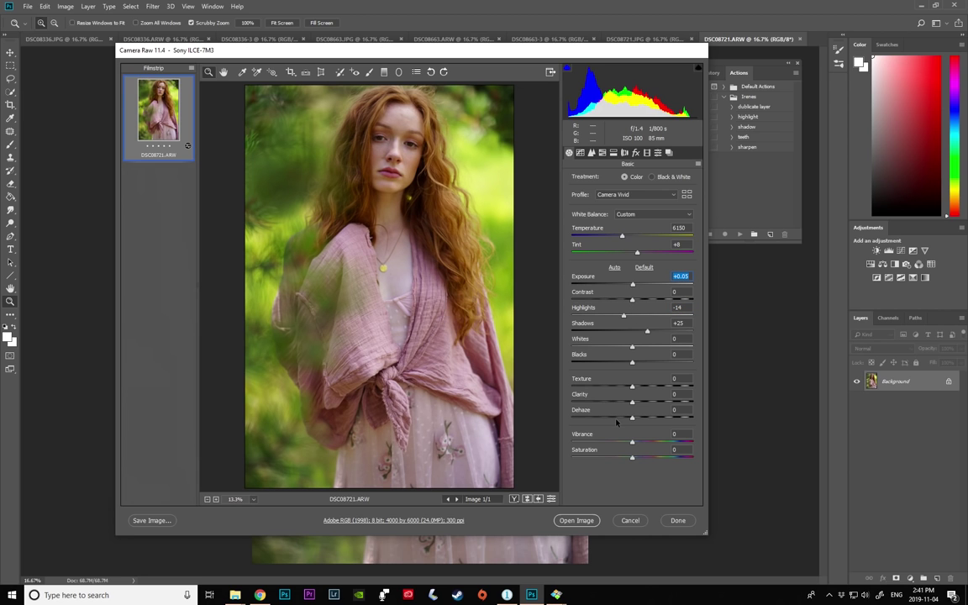
drag(632, 402, 637, 403)
drag(622, 237, 623, 238)
click(575, 520)
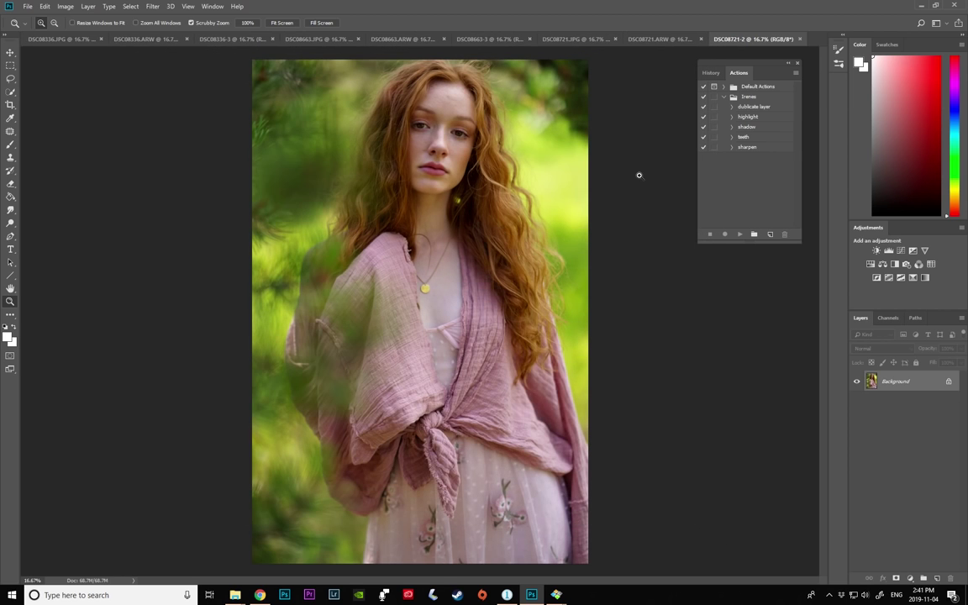
click(660, 39)
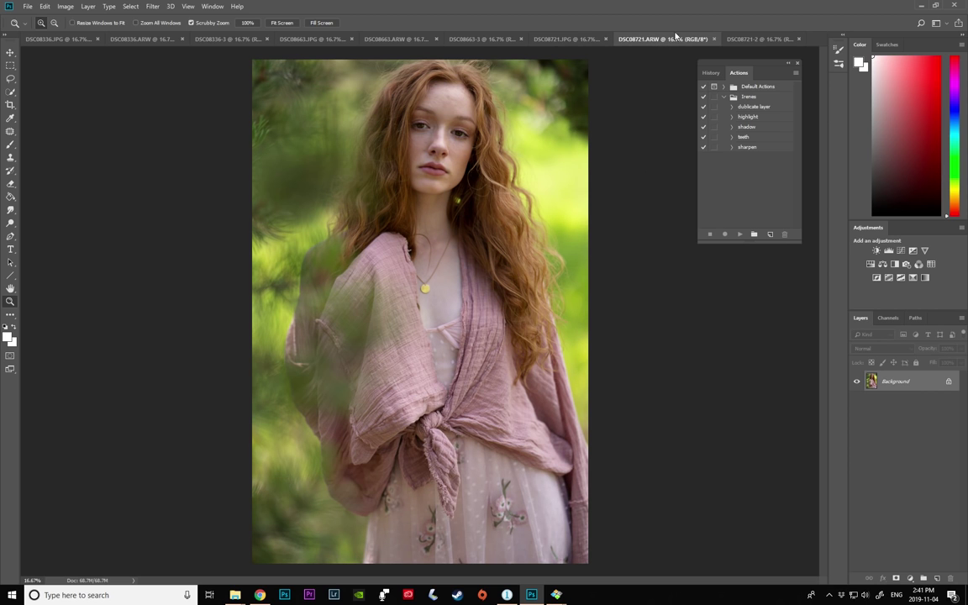
click(741, 39)
click(596, 40)
click(752, 40)
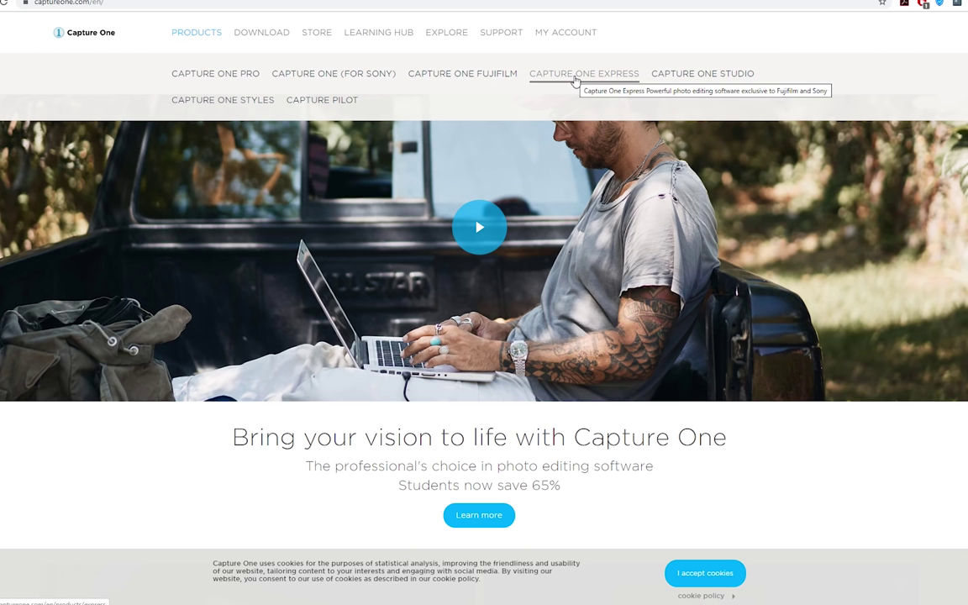
- Go from the Capture One Express page to the Sony version's Get it free download page
click(575, 77)
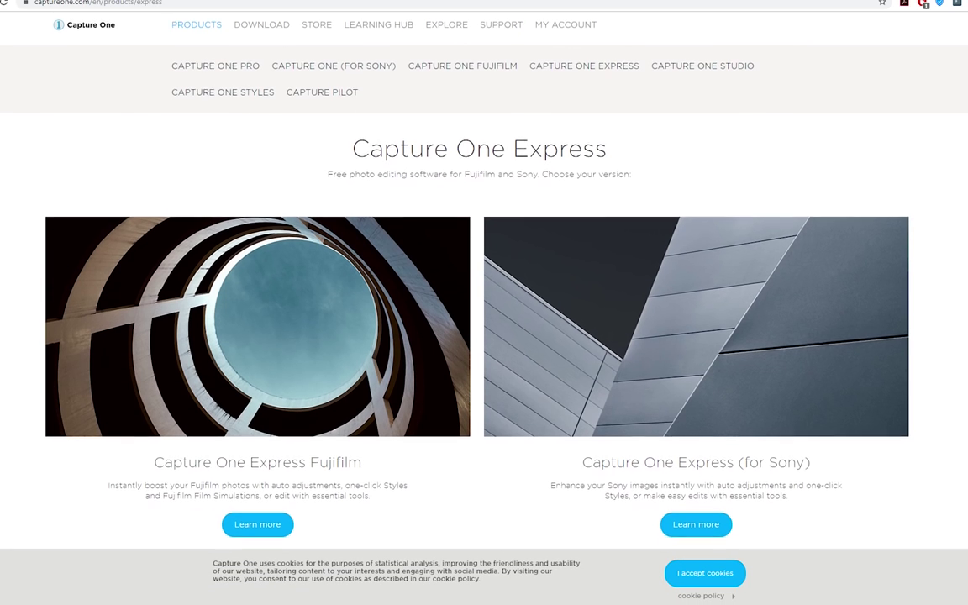
scroll(824, 284, down, 3)
click(696, 400)
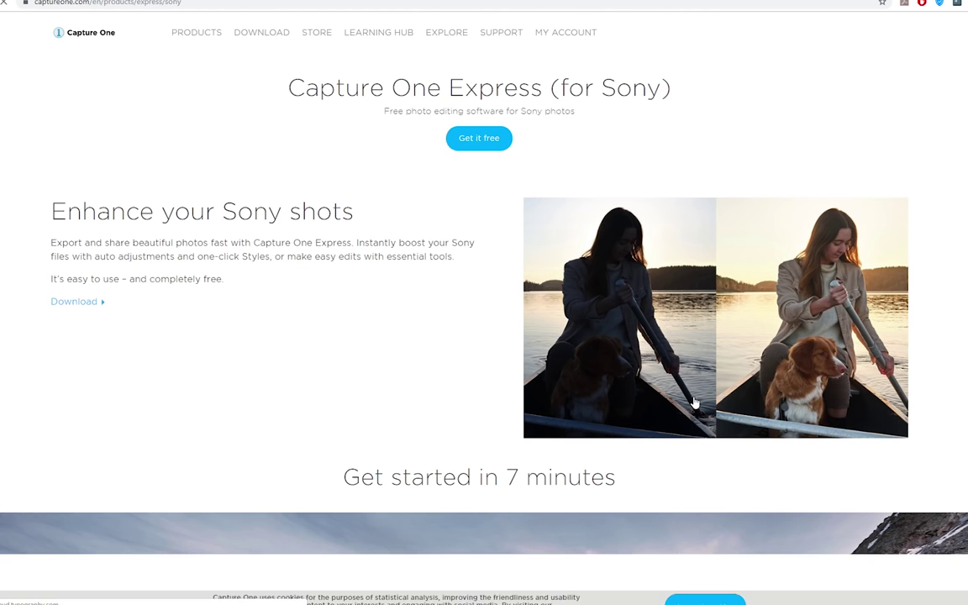
click(479, 140)
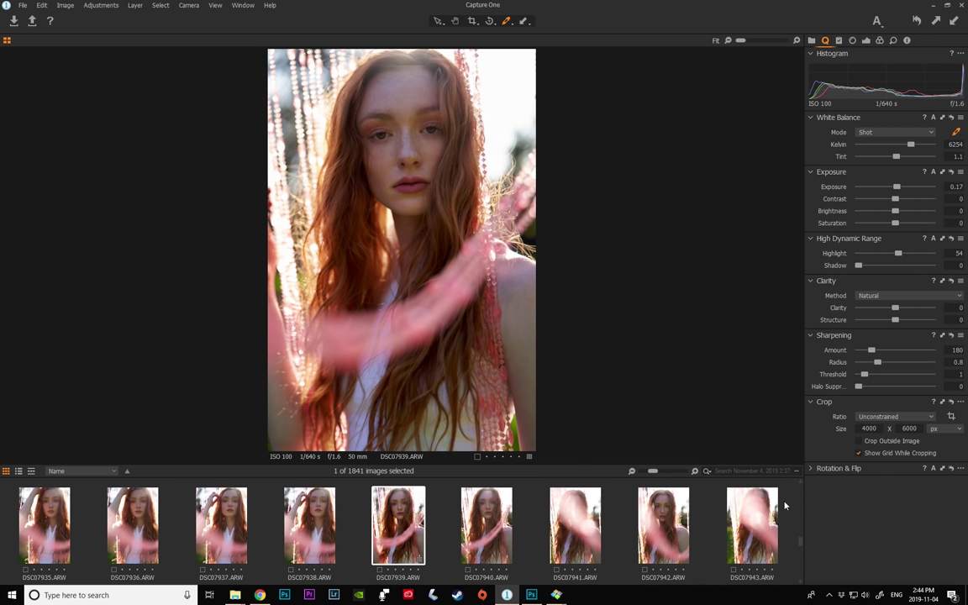
- Scroll the filmstrip to the DSC00551 series to show portrait DSC00551.ARW
drag(800, 547, 801, 523)
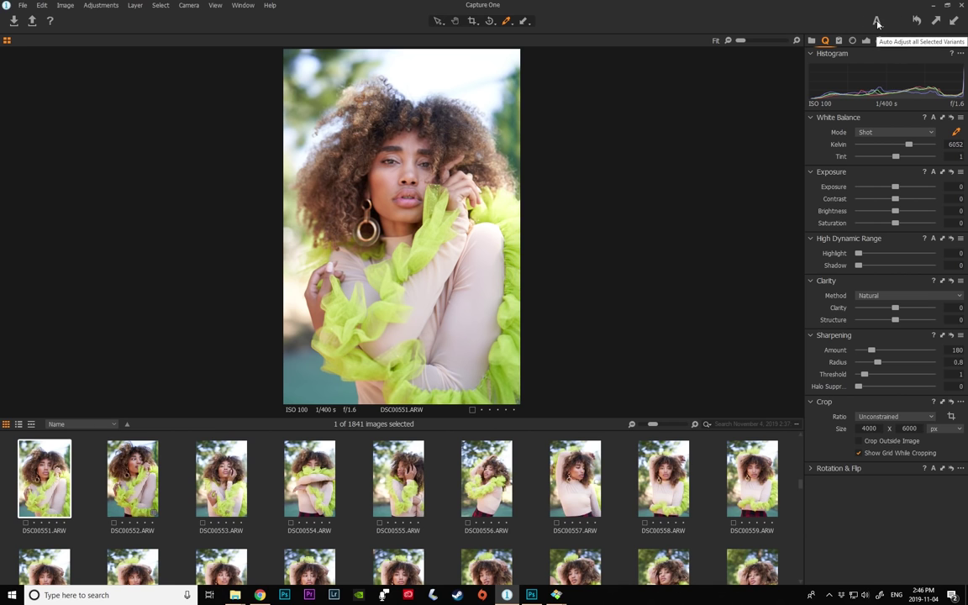
- Auto-adjust DSC00551, then set Exposure to -0.08 and Highlight to 28
click(877, 22)
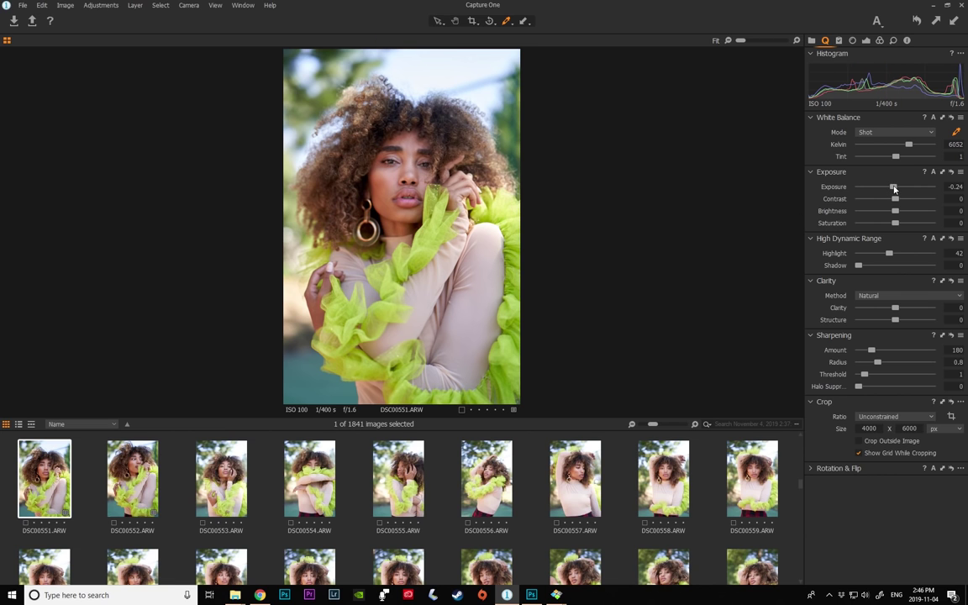
drag(896, 189, 897, 190)
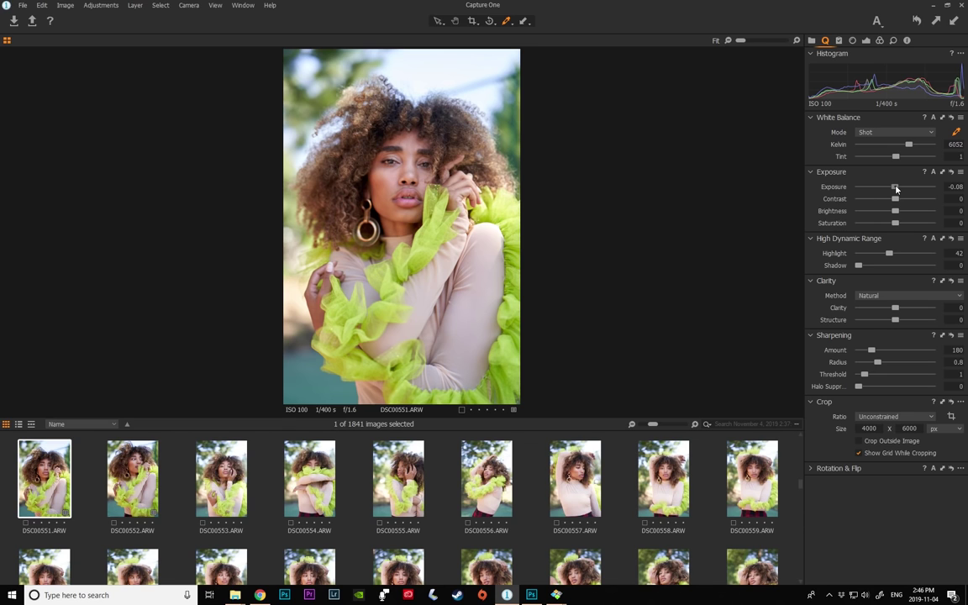
drag(889, 253, 879, 256)
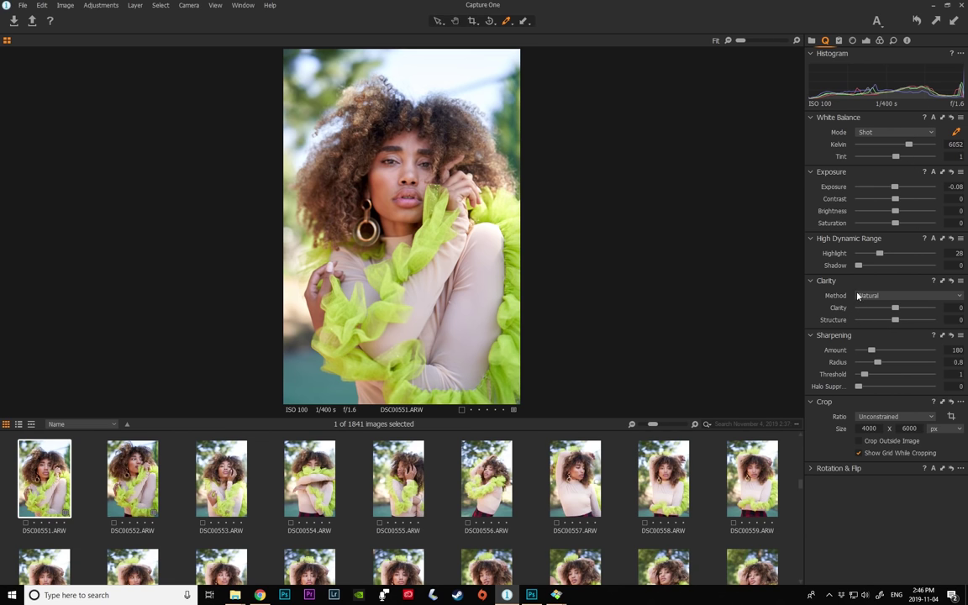
scroll(468, 471, down, 10)
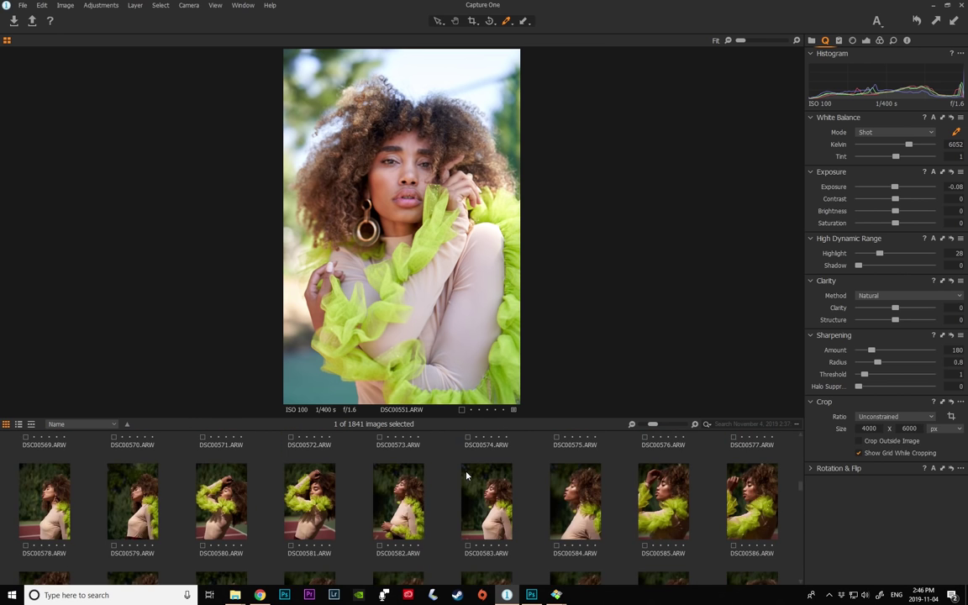
- Auto-adjust portrait DSC00618, raising its exposure and boosting saturation to 7
scroll(468, 477, down, 2)
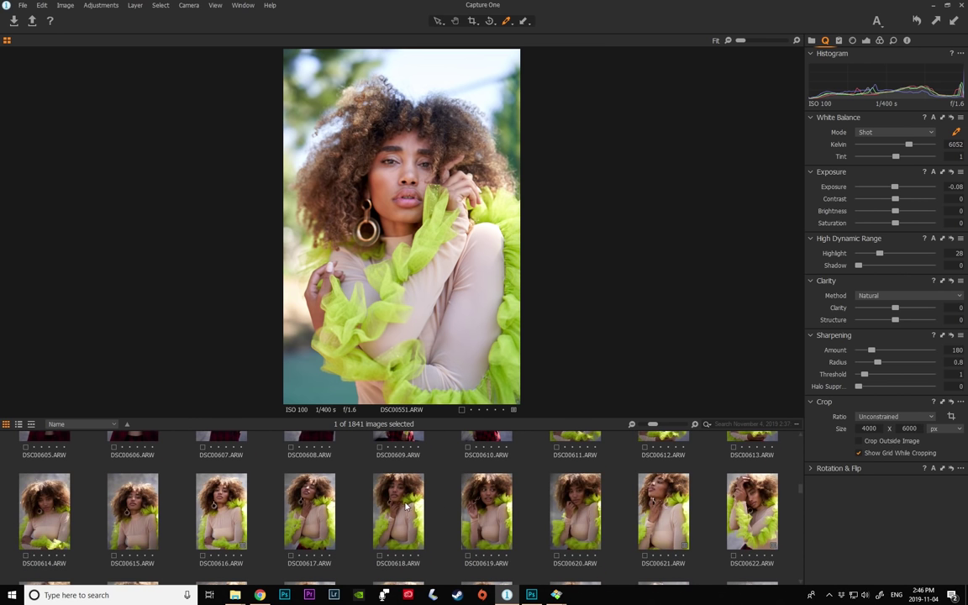
click(424, 479)
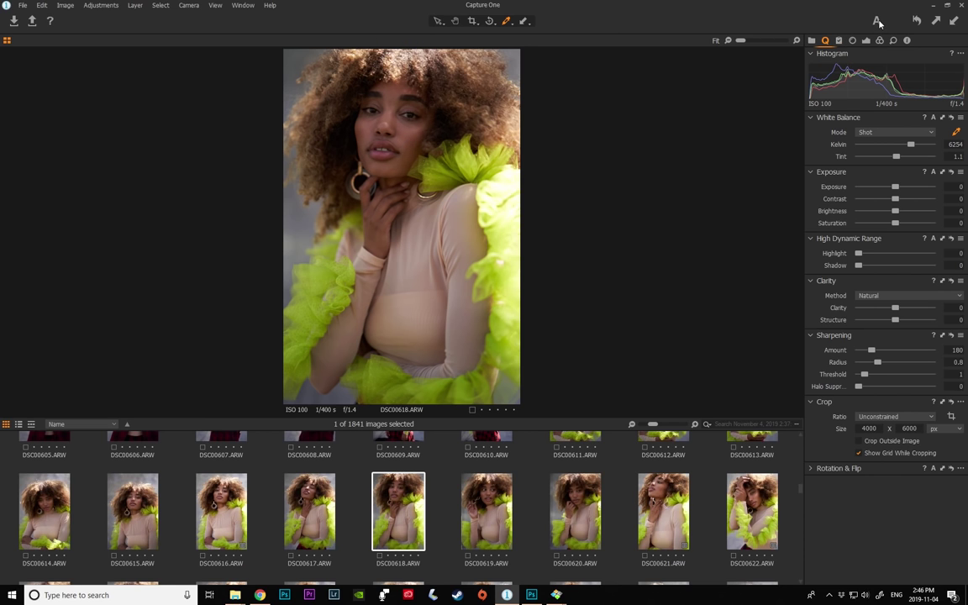
click(877, 21)
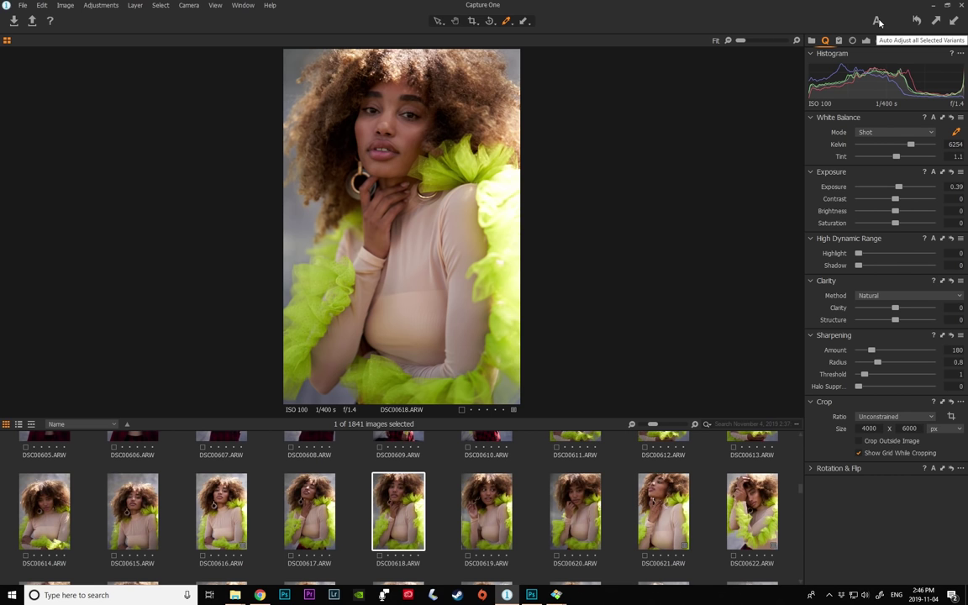
drag(898, 187, 899, 186)
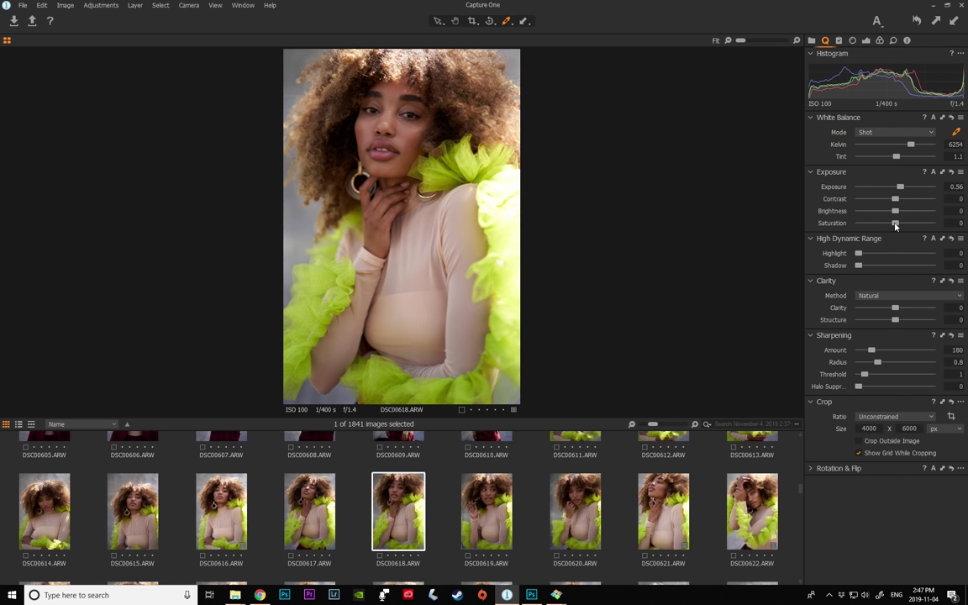
drag(896, 224, 899, 223)
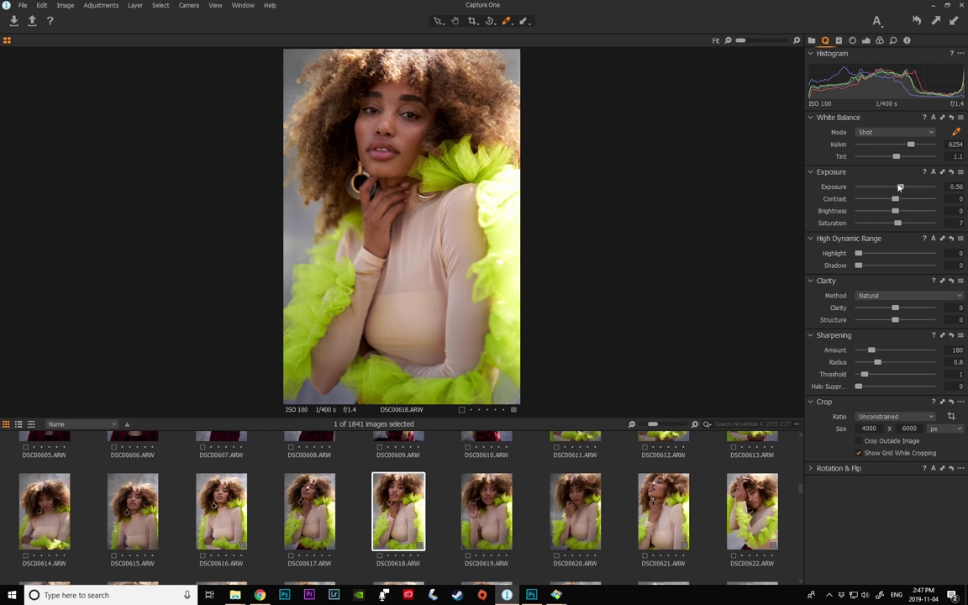
- Auto-adjust DSC00627 with exposure at 0.96, then auto-adjust DSC00626
key(Down)
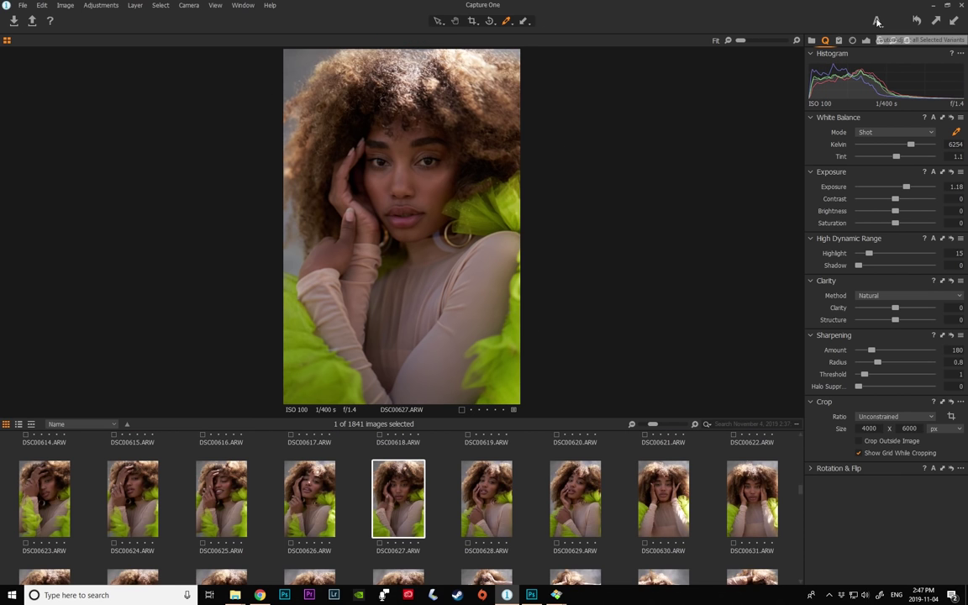
click(877, 20)
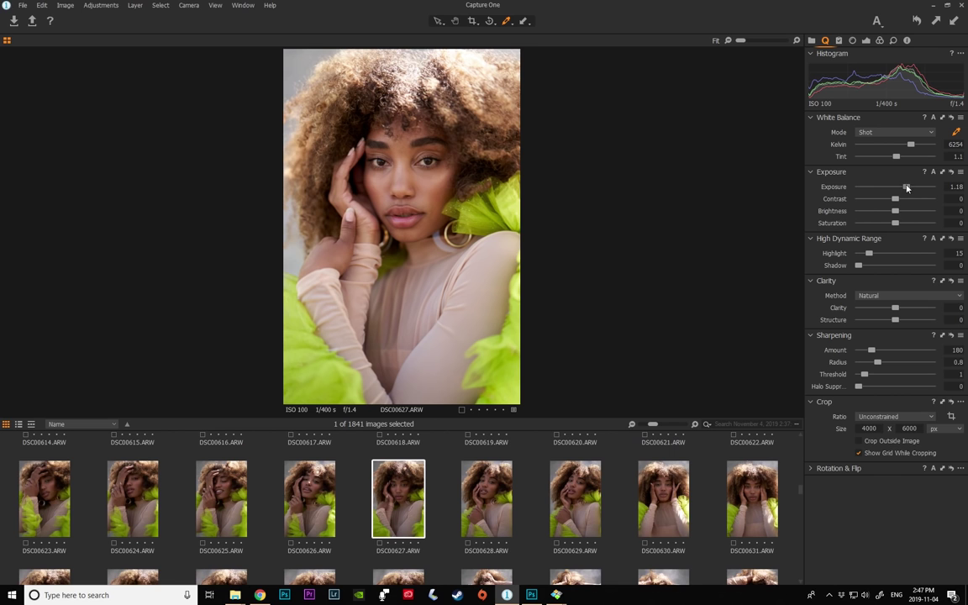
drag(906, 187, 905, 188)
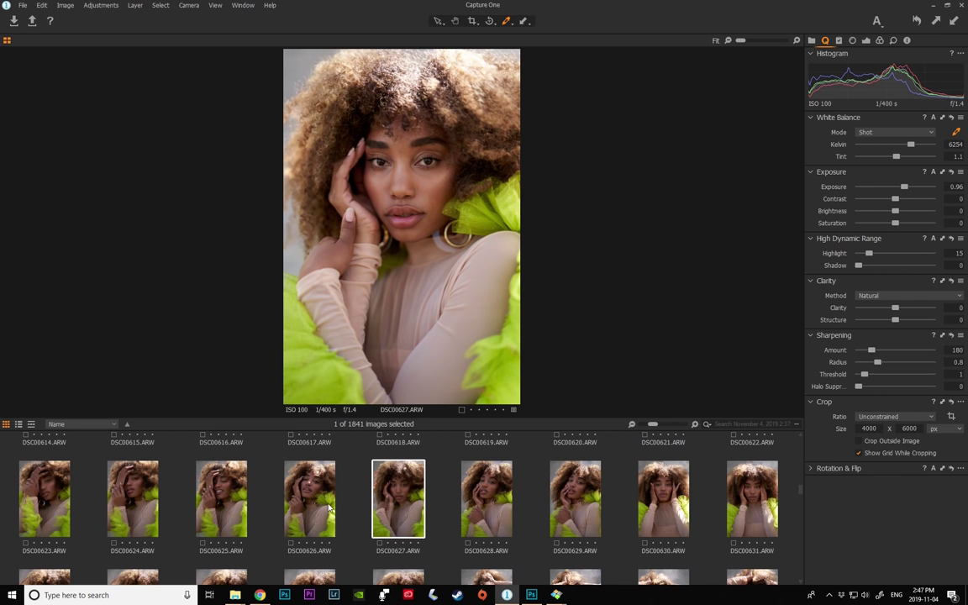
click(290, 471)
click(876, 20)
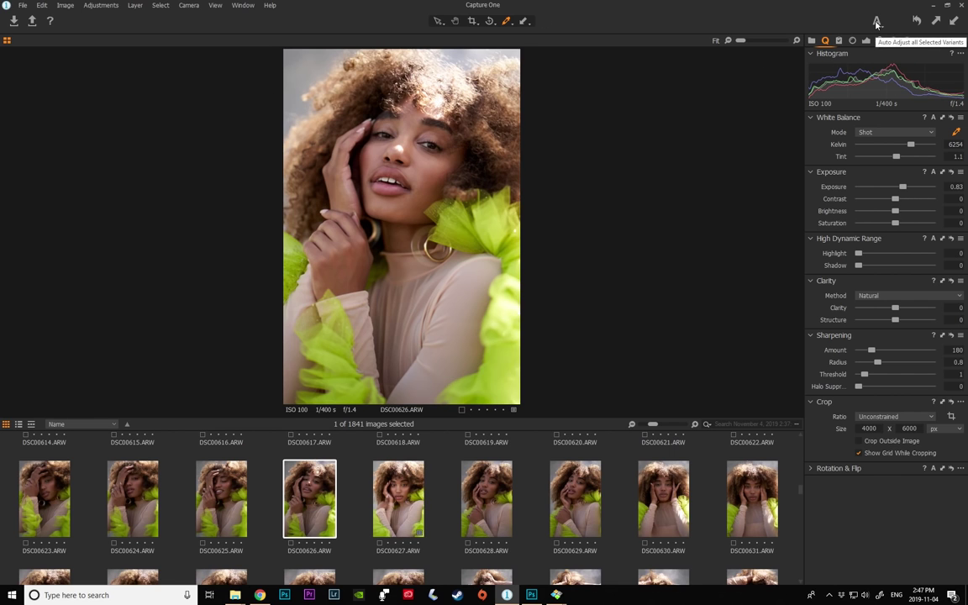
- Browse further down the filmstrip and open portrait DSC00652 for editing
scroll(568, 472, down, 3)
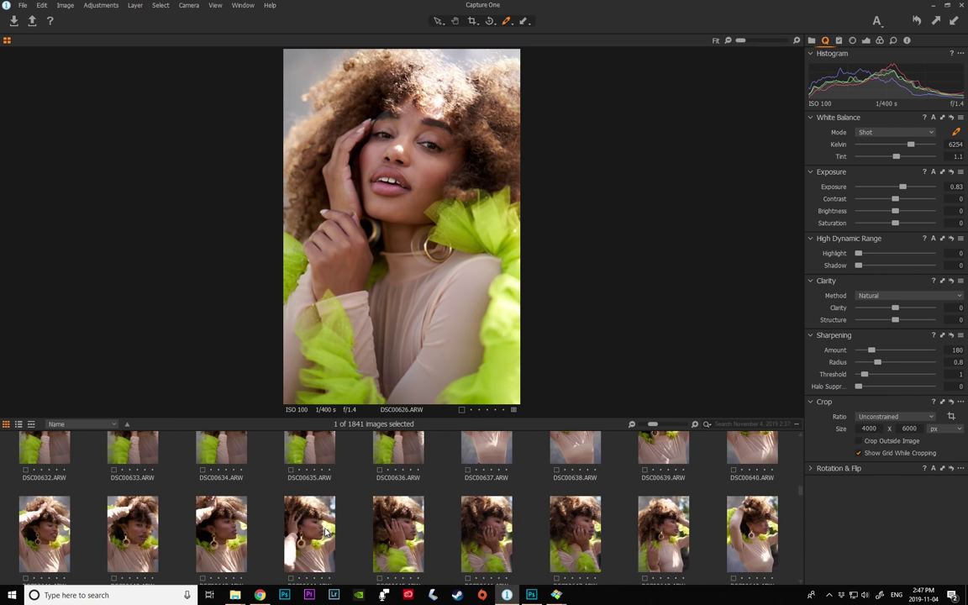
scroll(327, 532, down, 2)
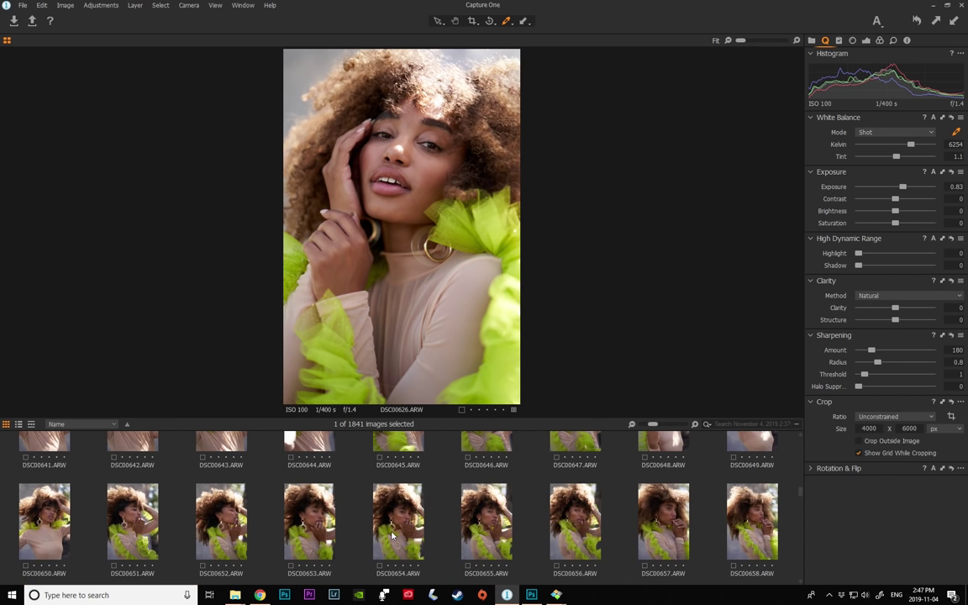
click(575, 523)
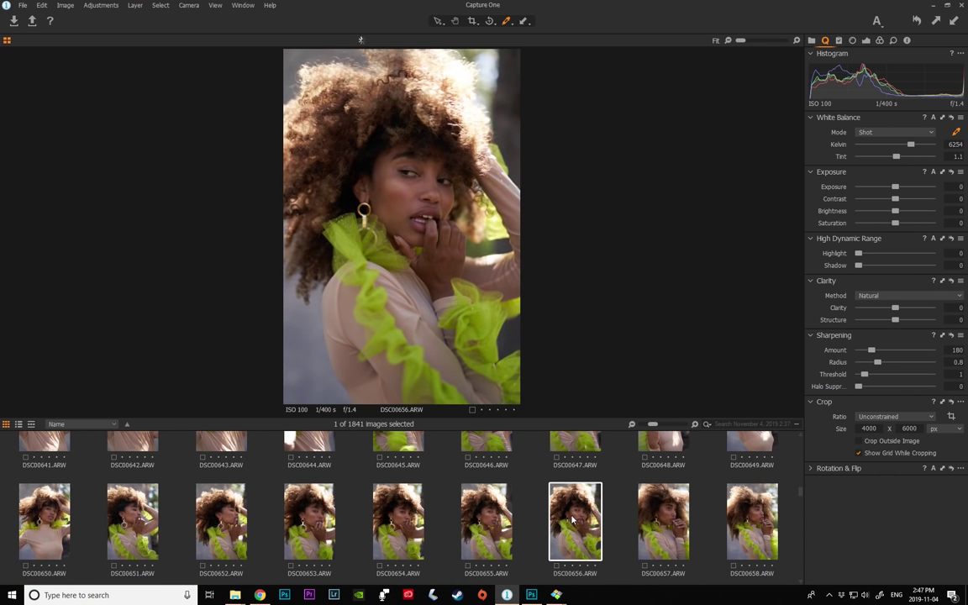
click(670, 531)
click(221, 521)
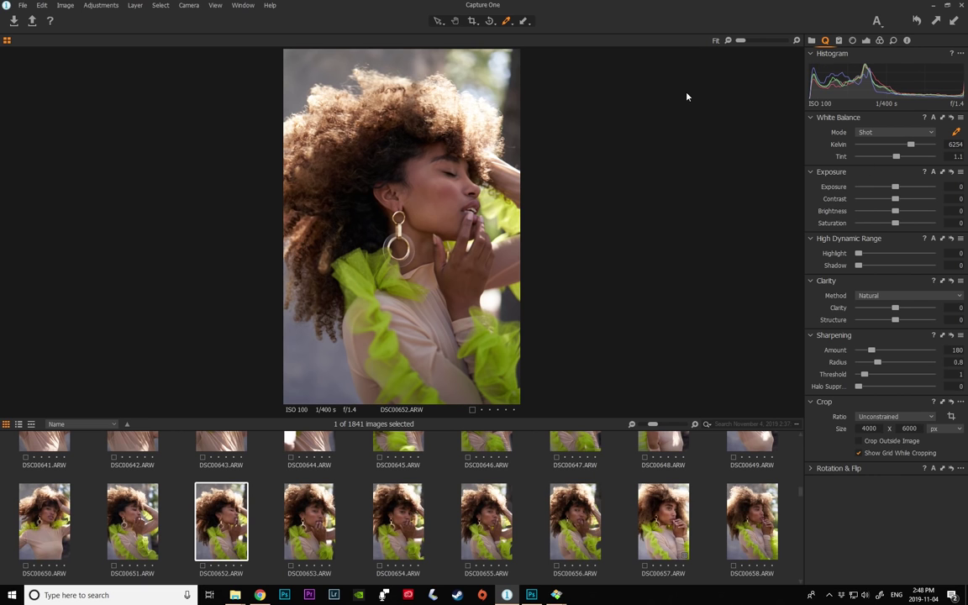
- Auto-adjust DSC00652, then set Highlight 42, Exposure 0.5 and Saturation 4
click(877, 20)
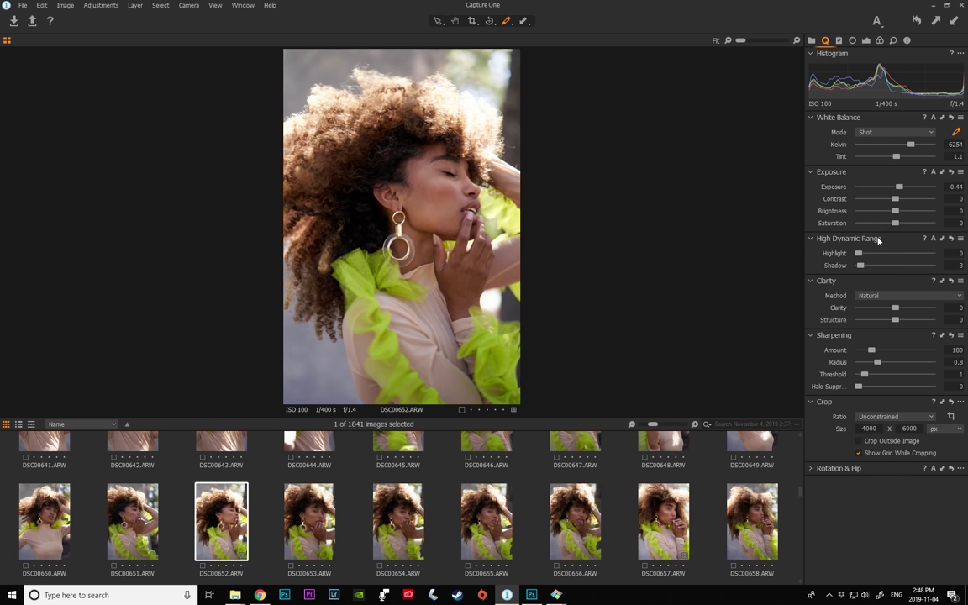
drag(859, 254, 890, 253)
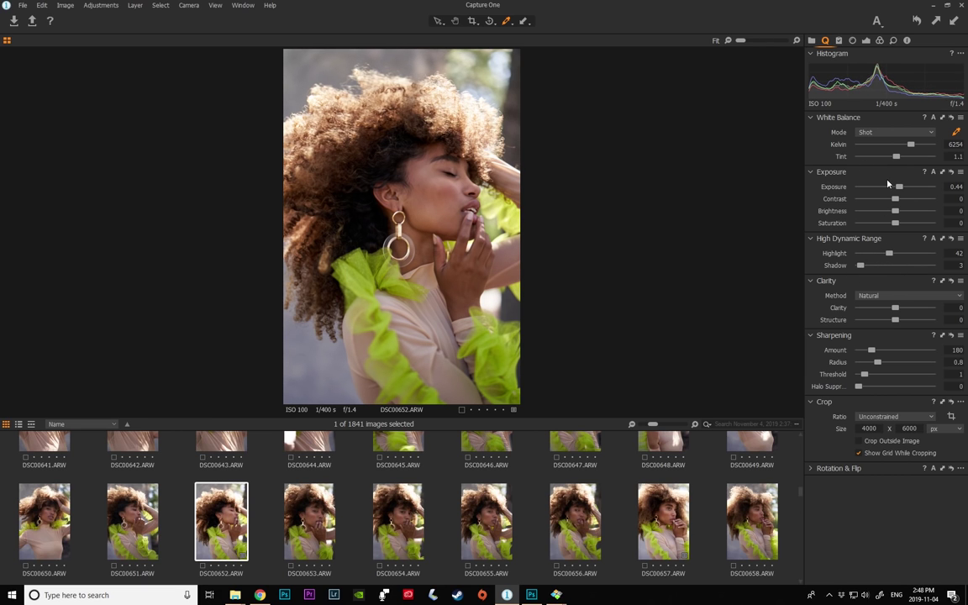
drag(899, 187, 897, 198)
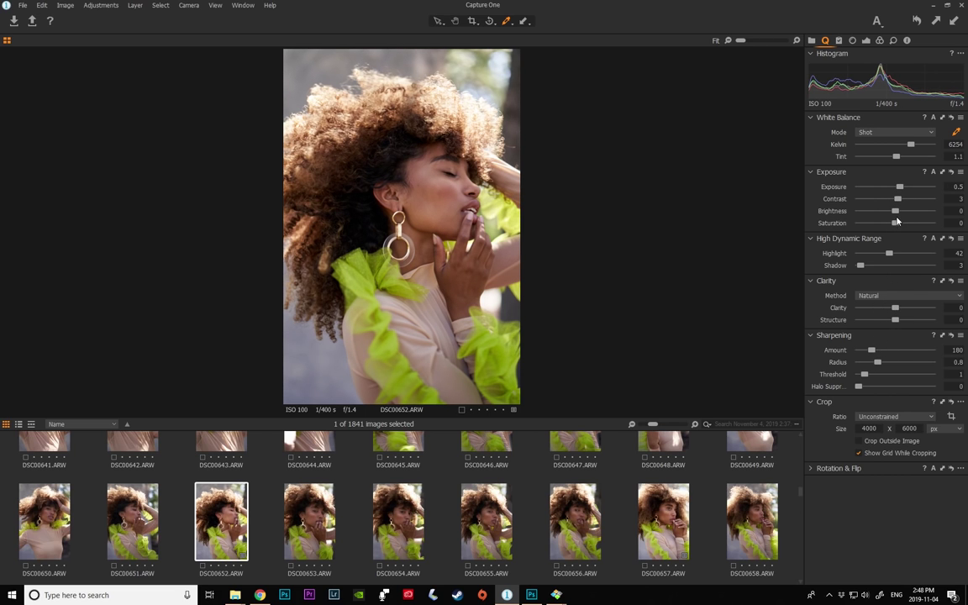
drag(895, 223, 898, 223)
- Auto-adjust portraits DSC00683 and DSC00684
scroll(532, 497, down, 3)
scroll(532, 497, down, 1)
click(575, 523)
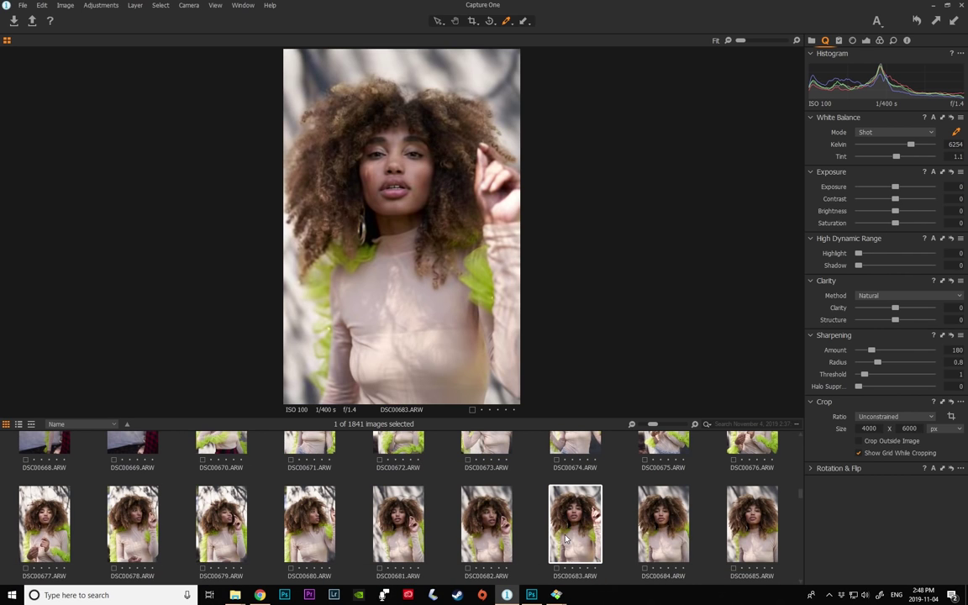
click(876, 21)
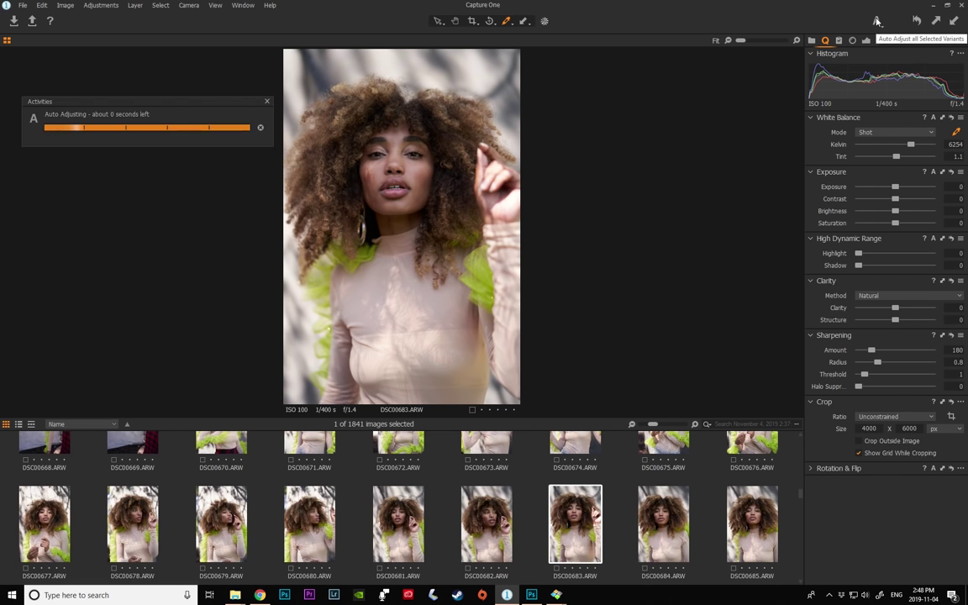
key(Right)
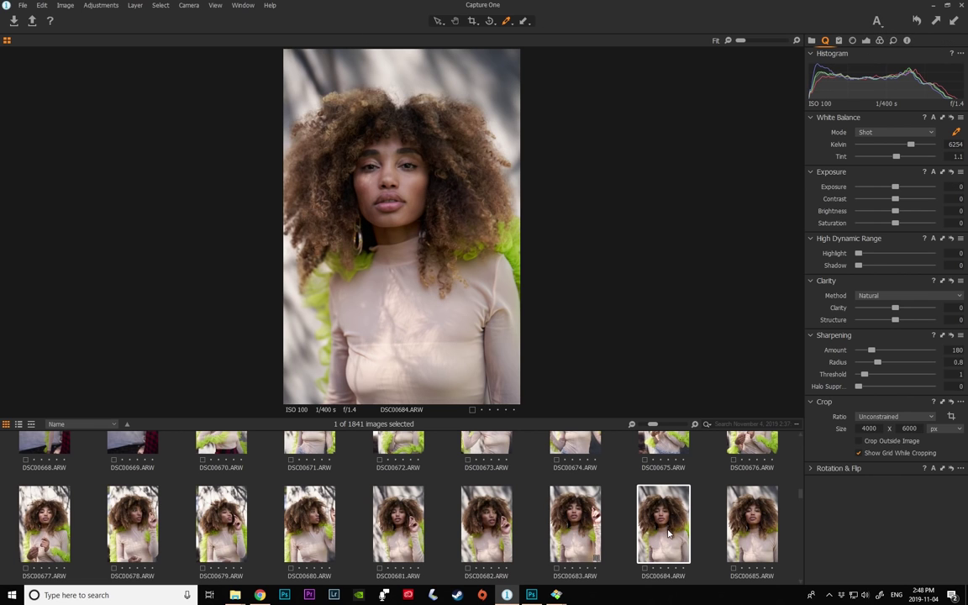
click(877, 21)
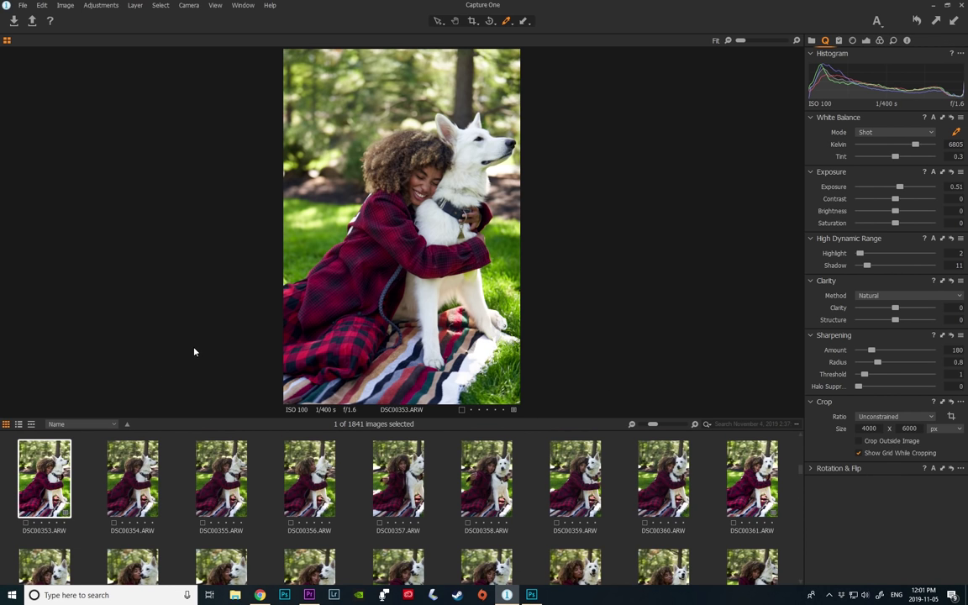
- Send the dog photo DSC00353 to Adobe Photoshop CC 2019 via Edit With
right_click(37, 469)
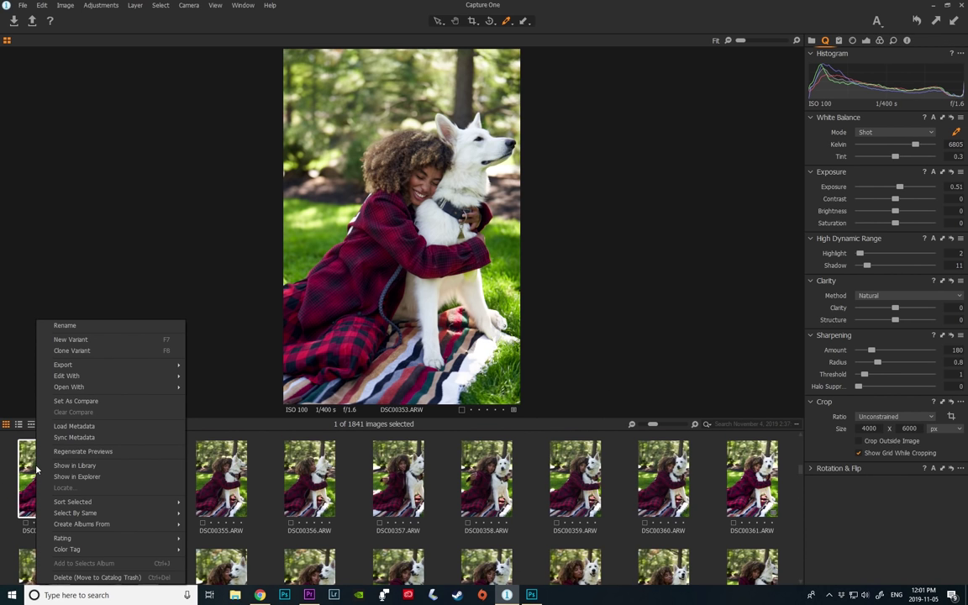
mouse_move(100, 374)
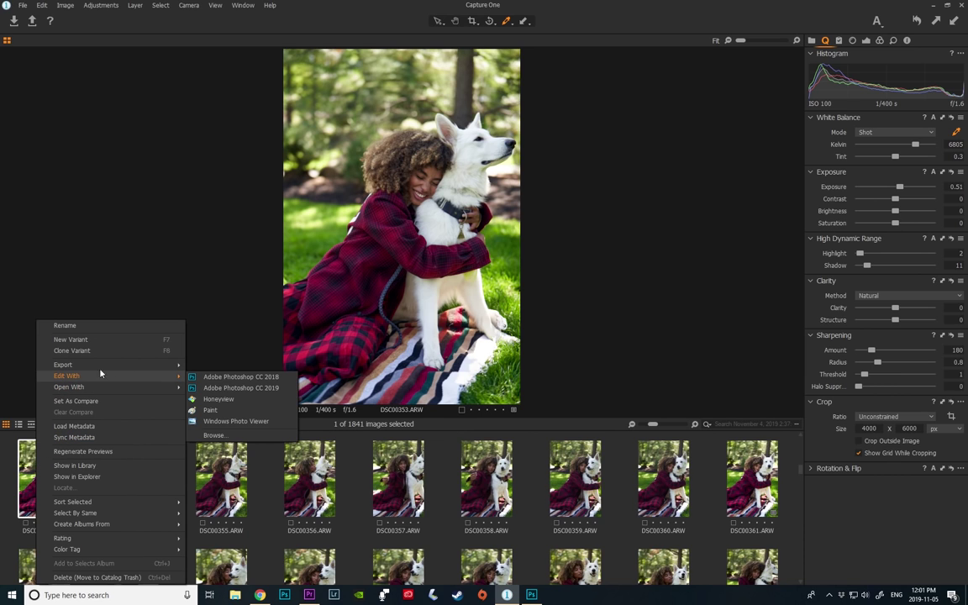
click(229, 387)
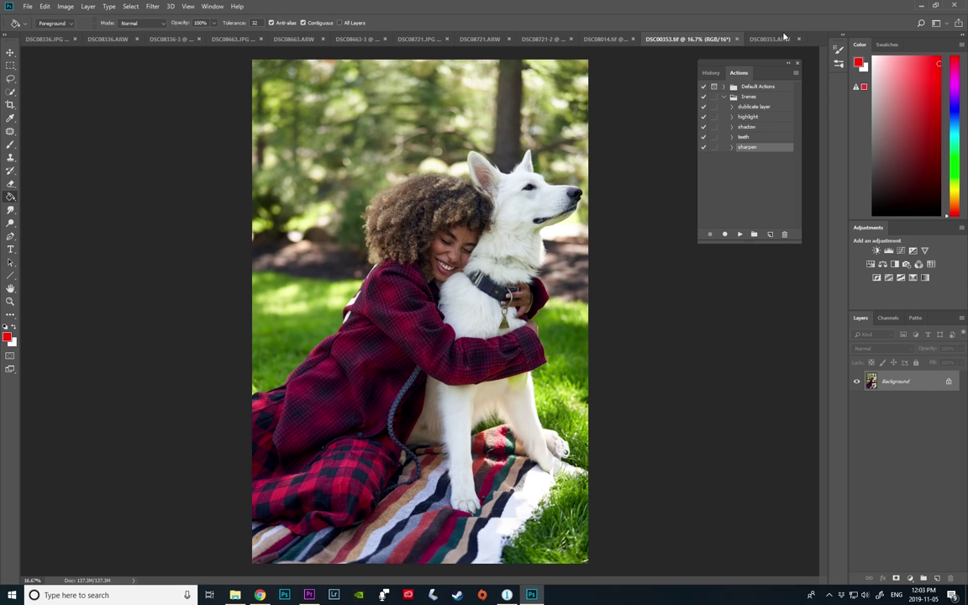
- Compare the DSC00353.ARW and DSC00353.tif documents by switching between them
click(768, 41)
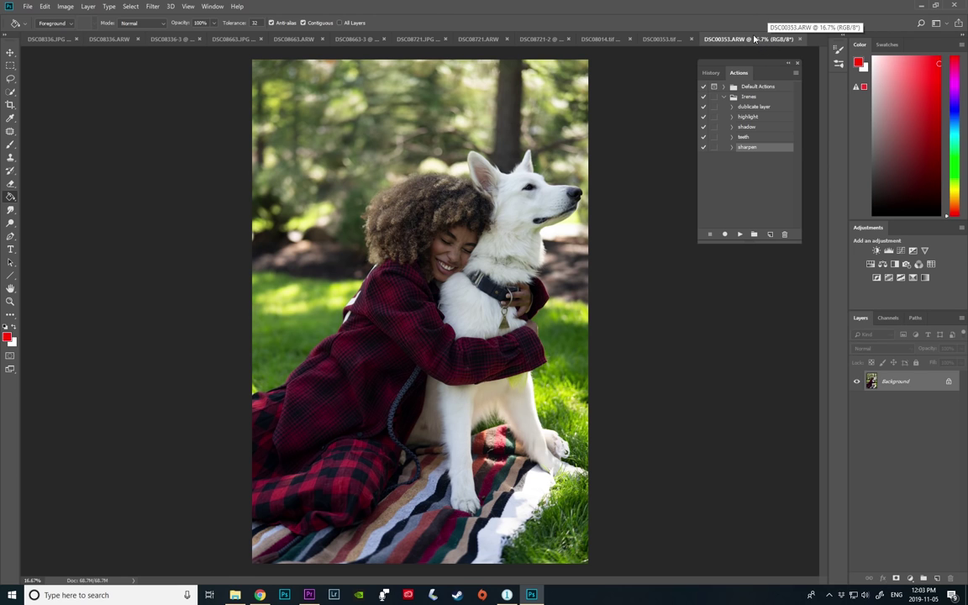
click(660, 39)
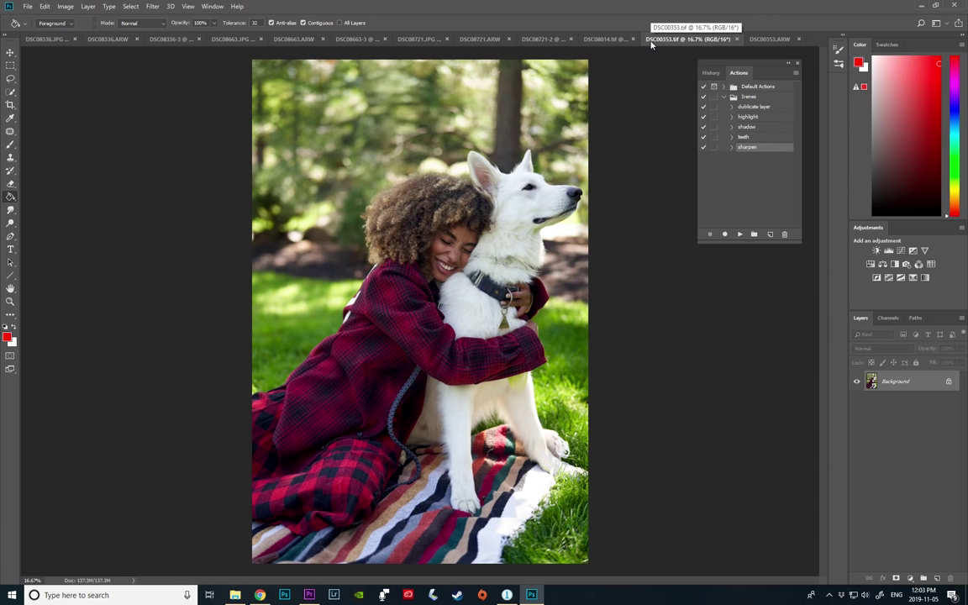